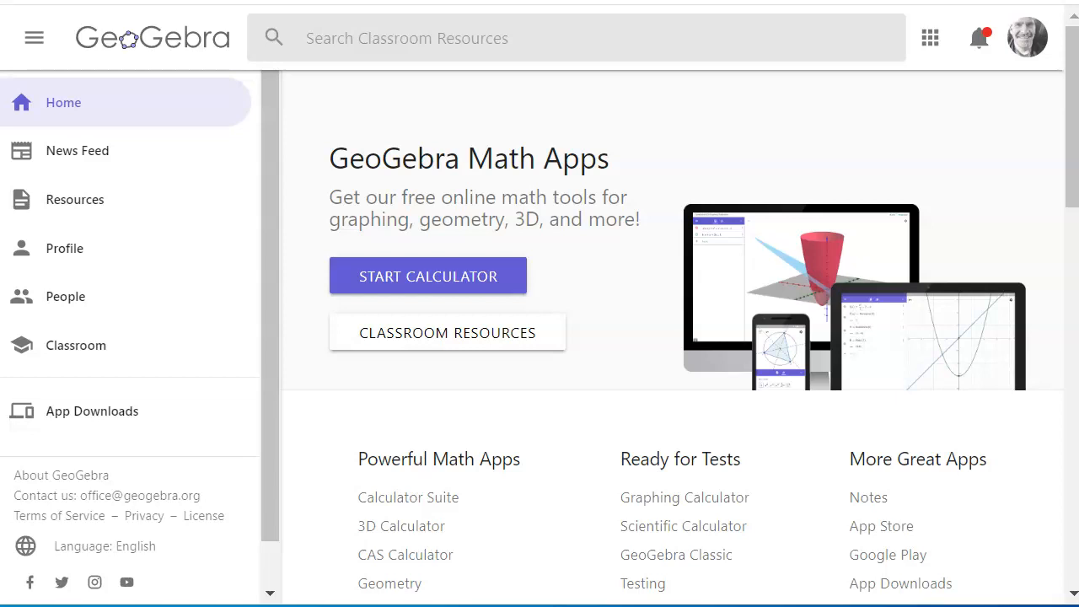
Go to your own classroom resources and start creating a new book.
left_click(74, 207)
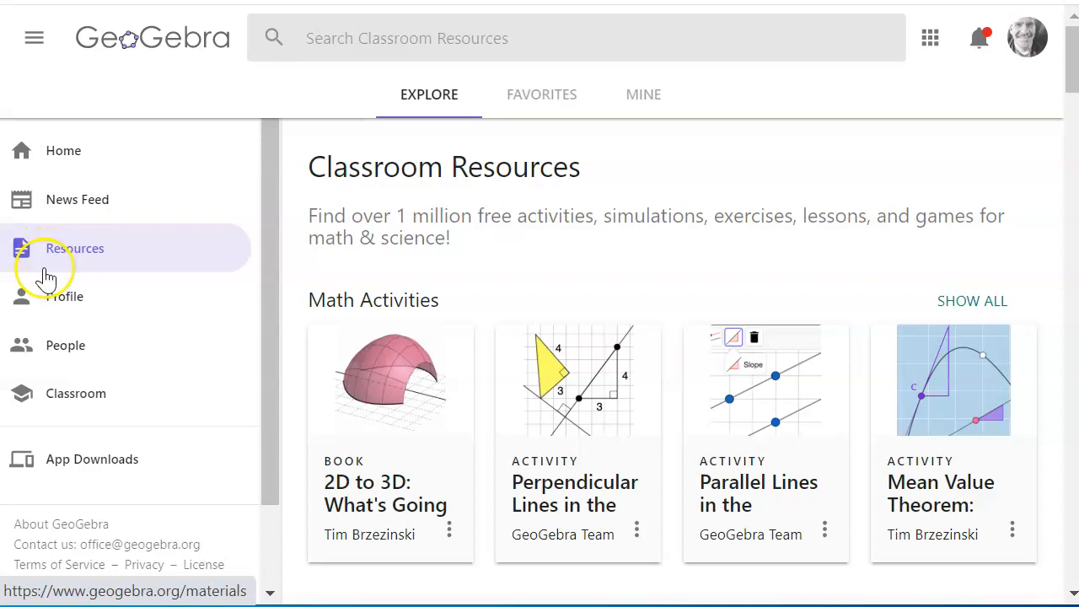
left_click(643, 97)
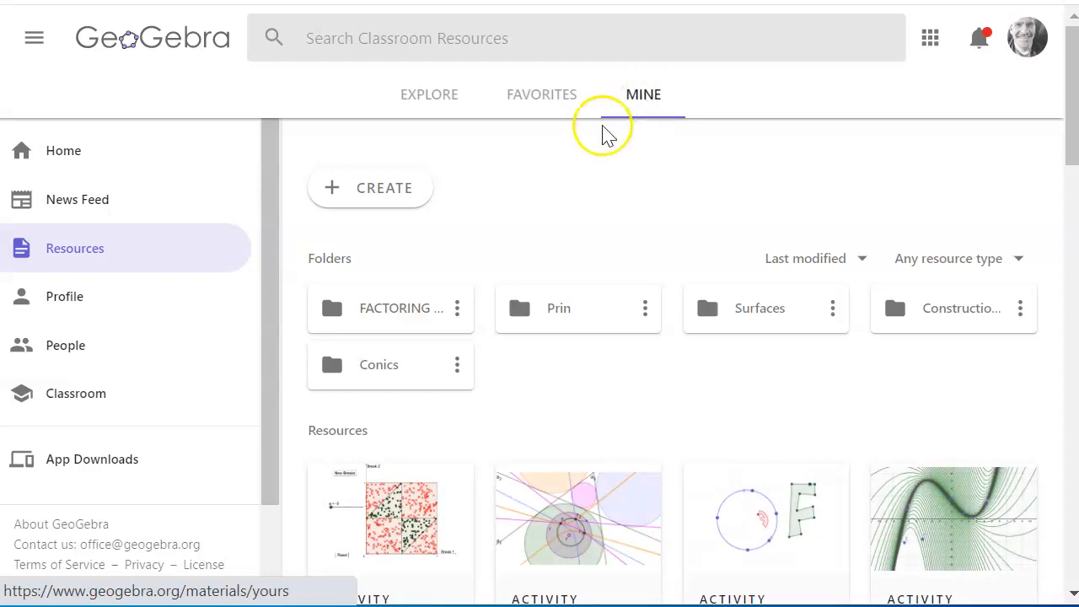
left_click(376, 190)
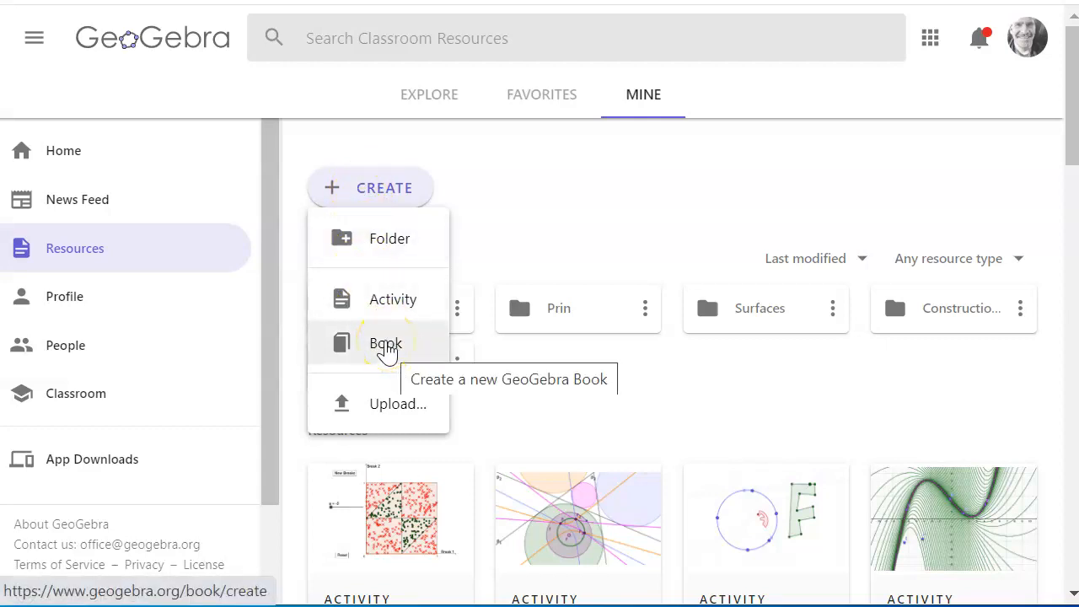
left_click(386, 347)
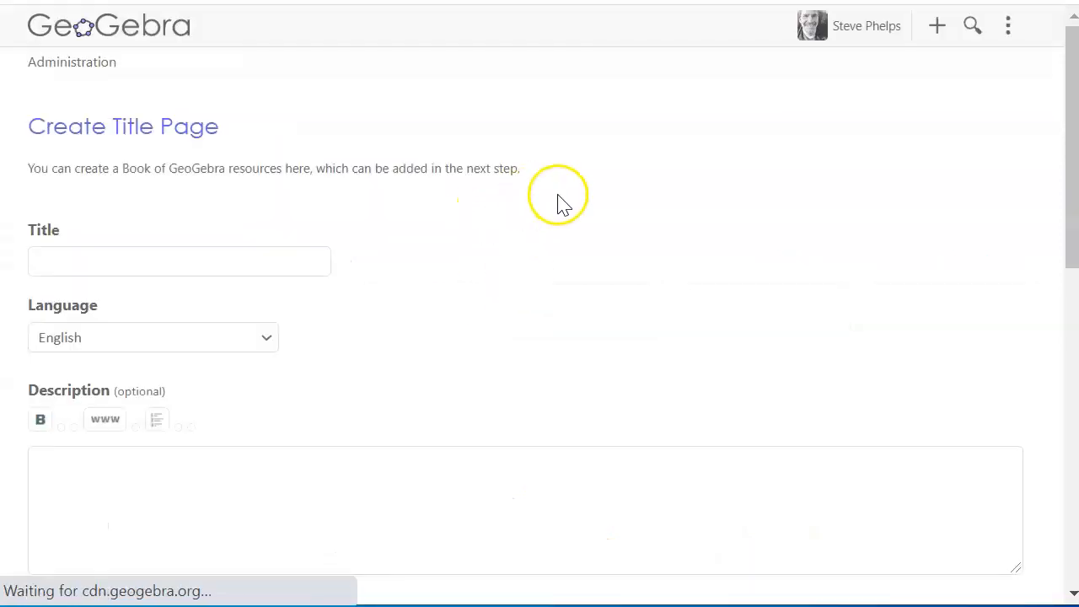
Title the new book "Parallel Line Puzzles" and save its title page.
left_click(130, 263)
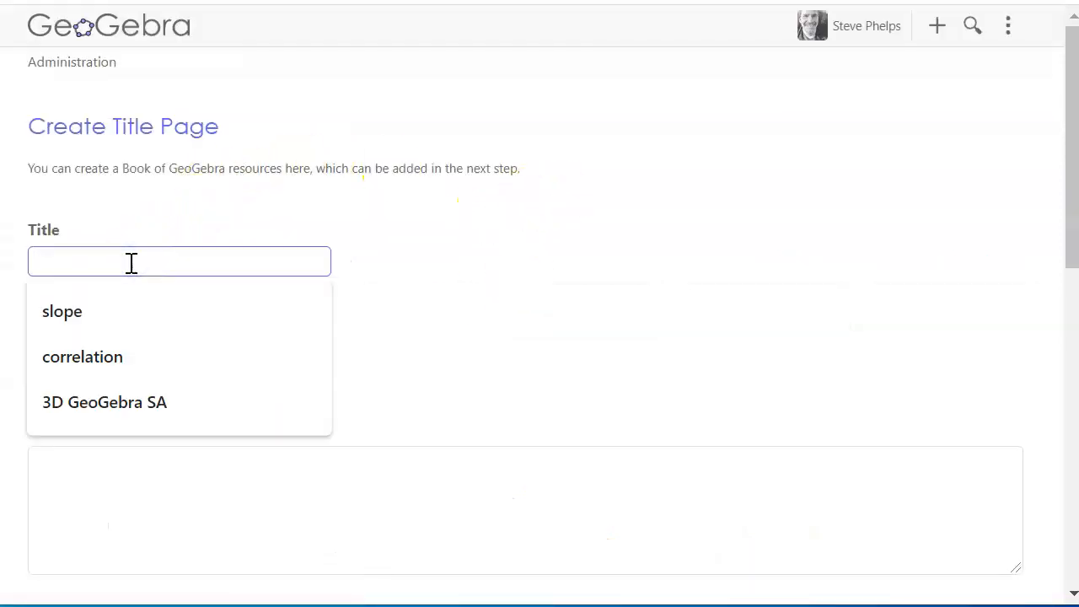
type("Parallel Lin")
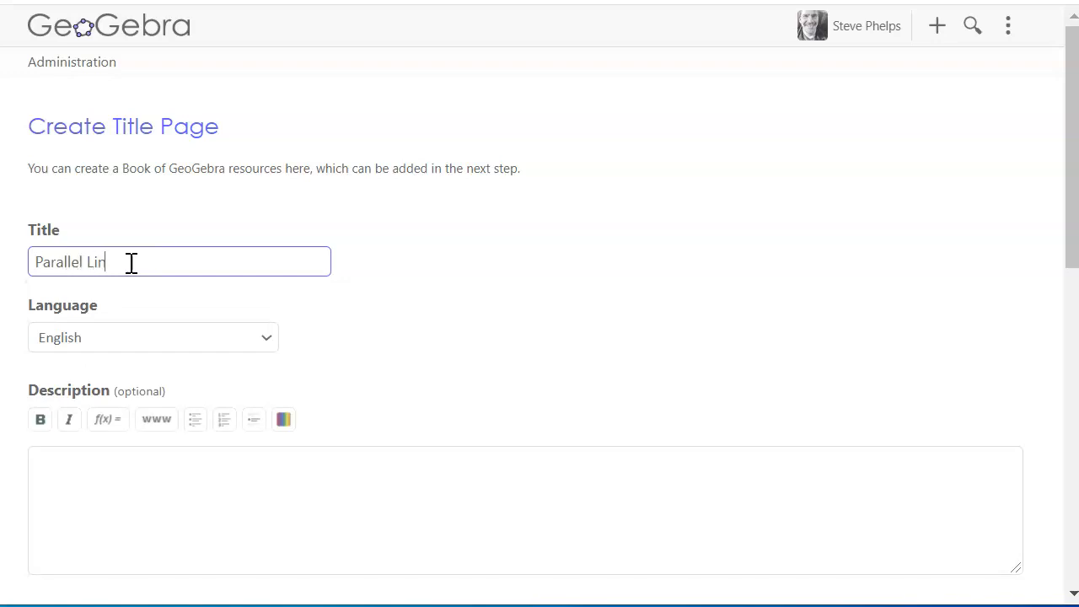
type("e Puzzles")
scroll(551, 214, "down", 3)
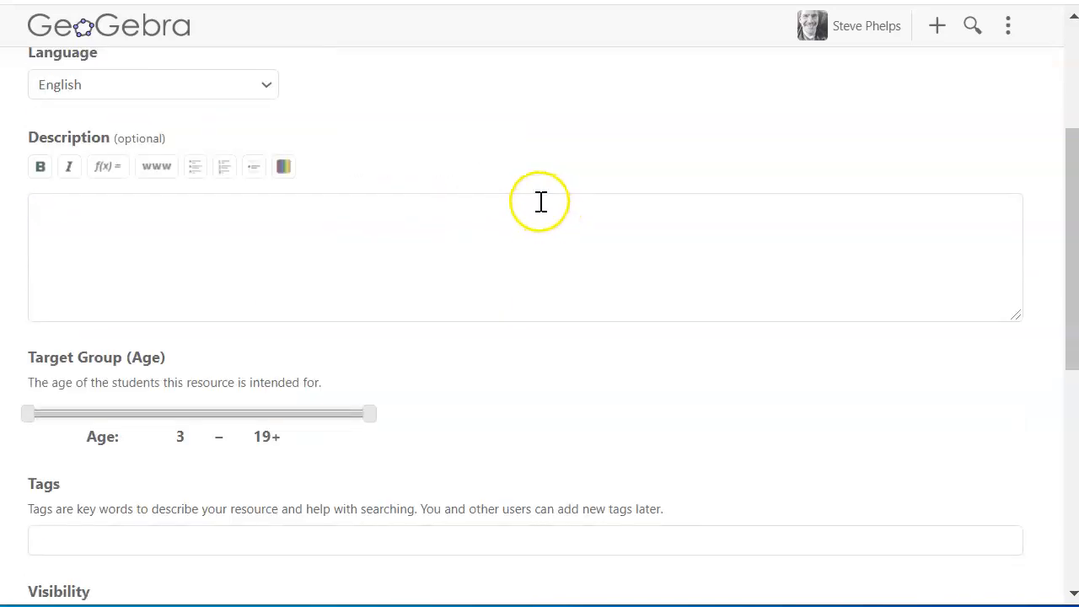
scroll(553, 224, "down", 2)
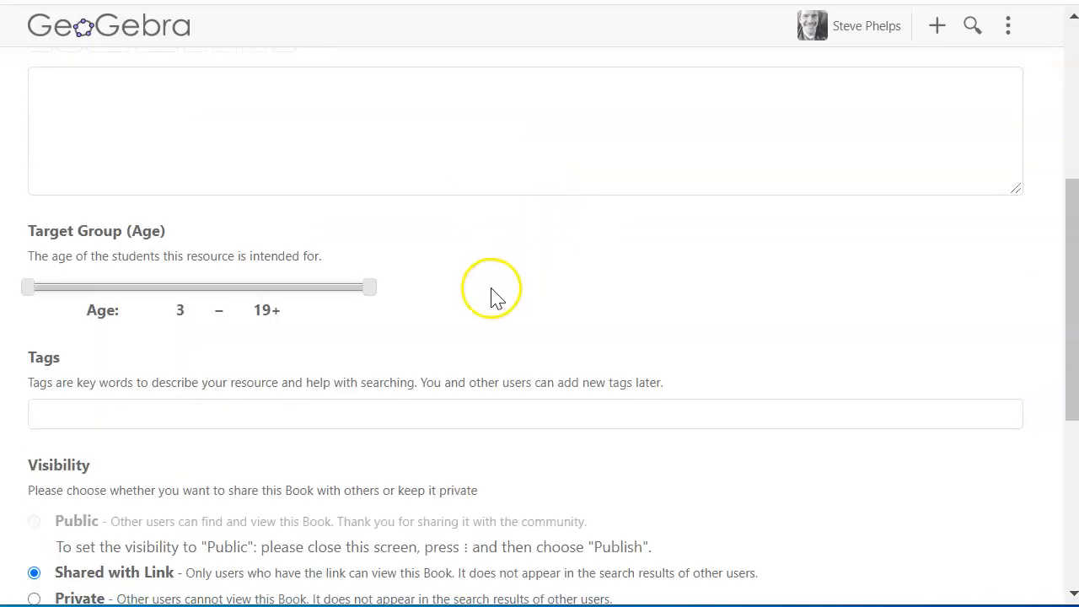
scroll(496, 295, "down", 3)
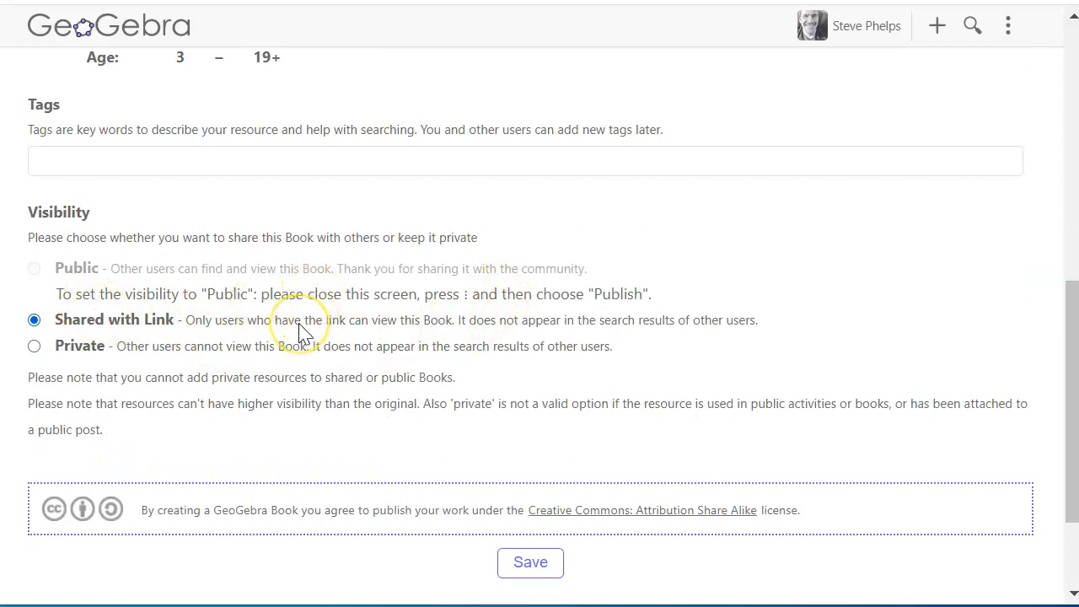
left_click(531, 570)
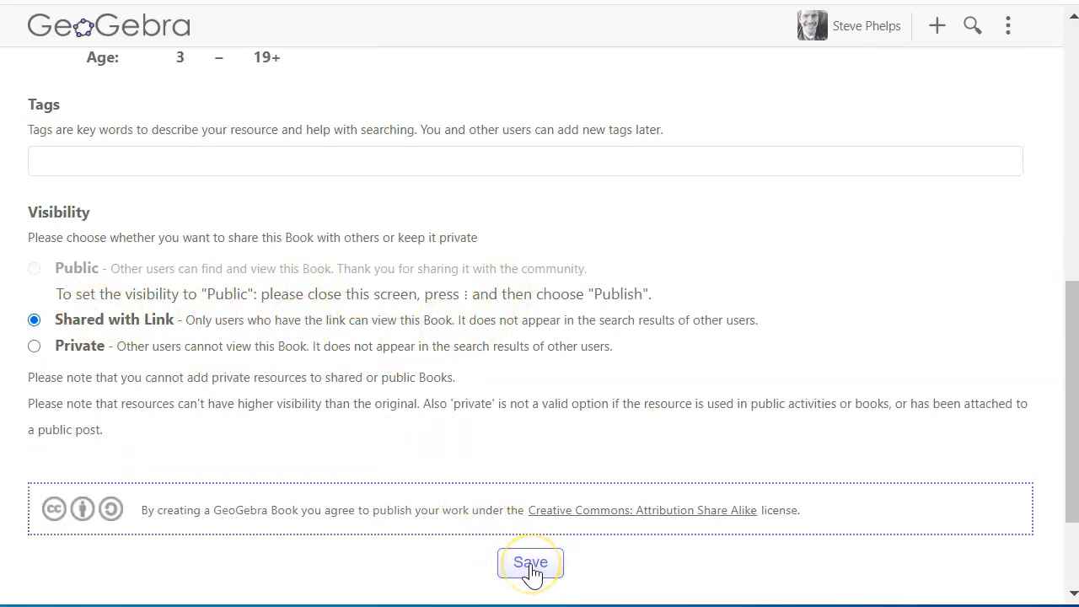
left_click(530, 569)
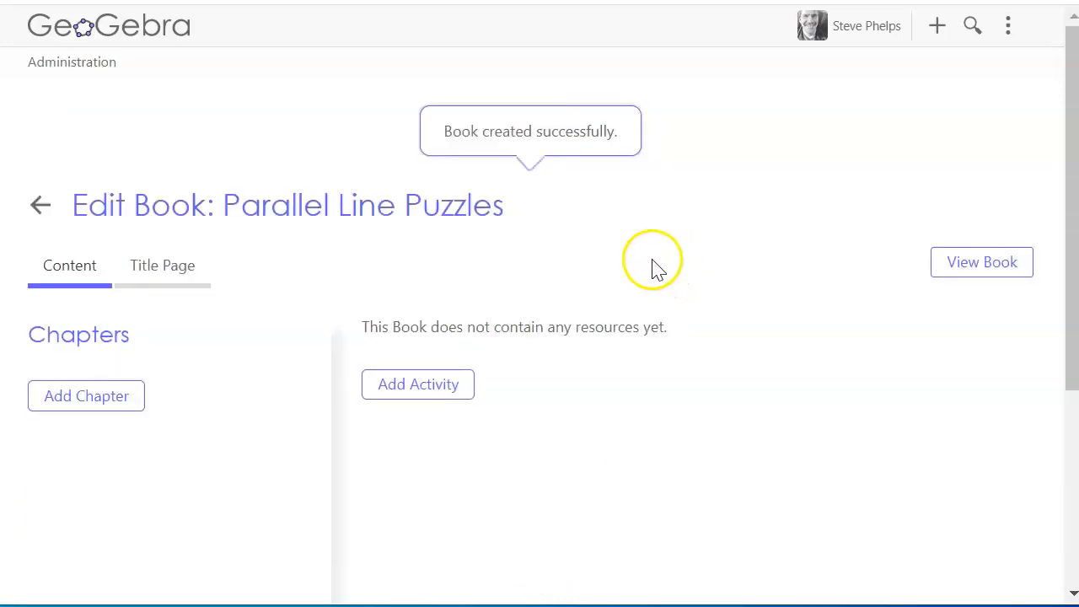
Add a new activity titled "Puzzle 1" to the book and start a new Geometry applet in it.
left_click(404, 394)
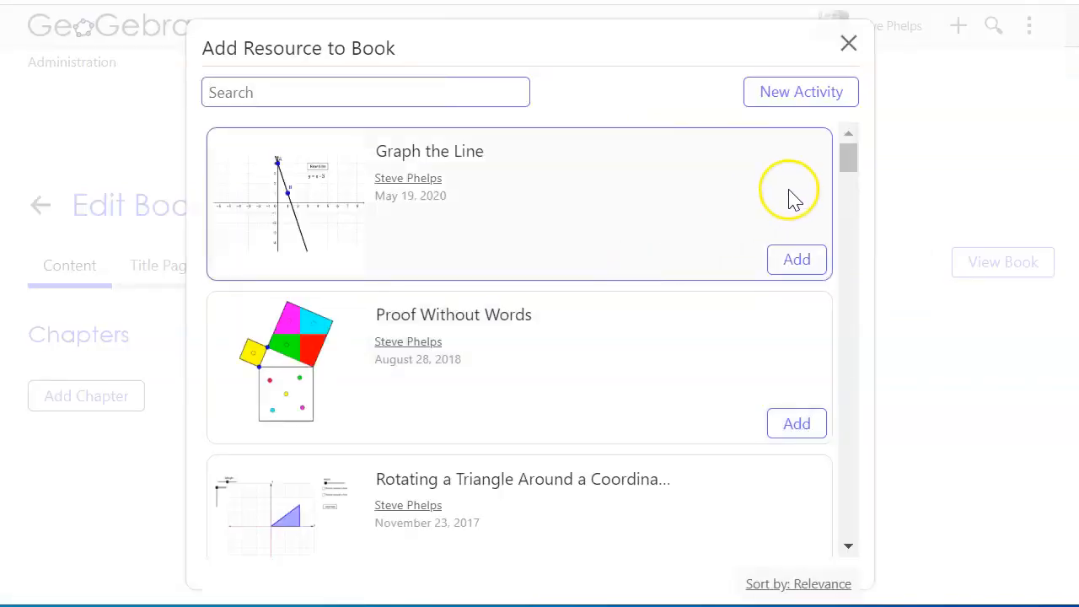
left_click(798, 99)
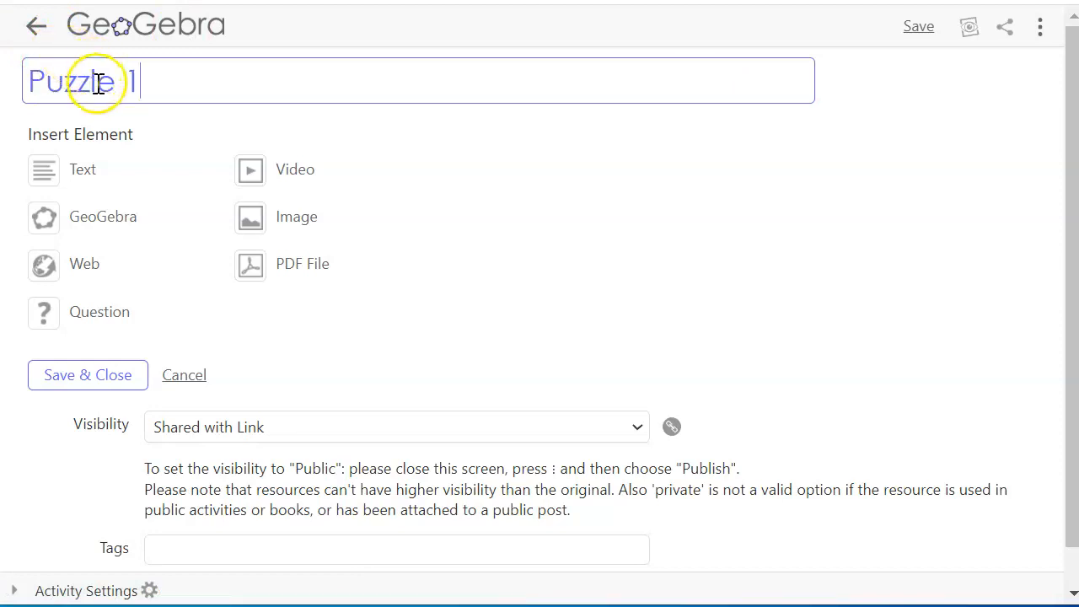
left_click(90, 220)
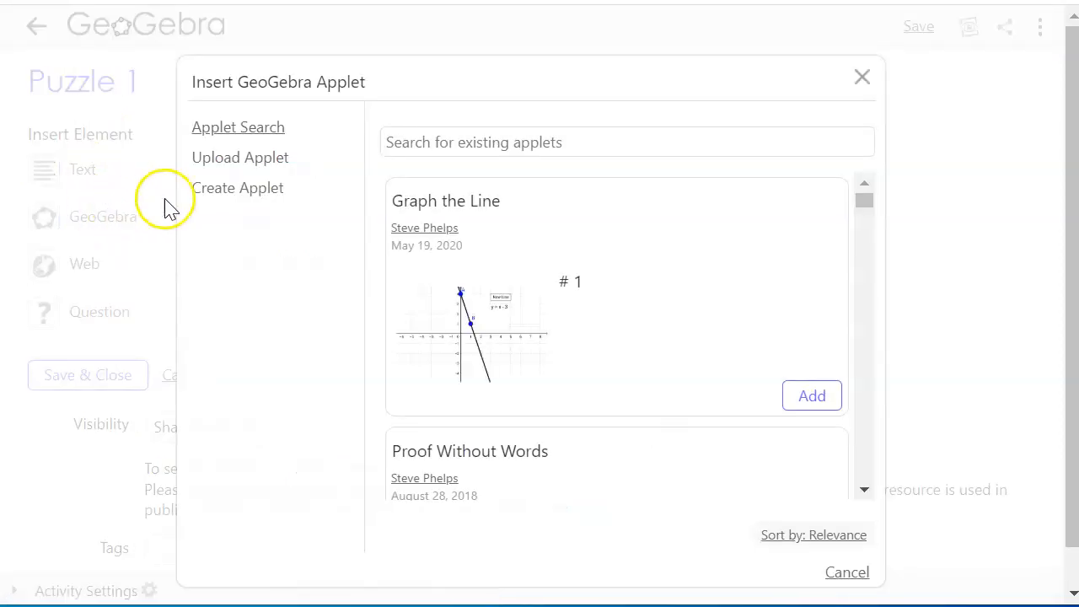
left_click(219, 195)
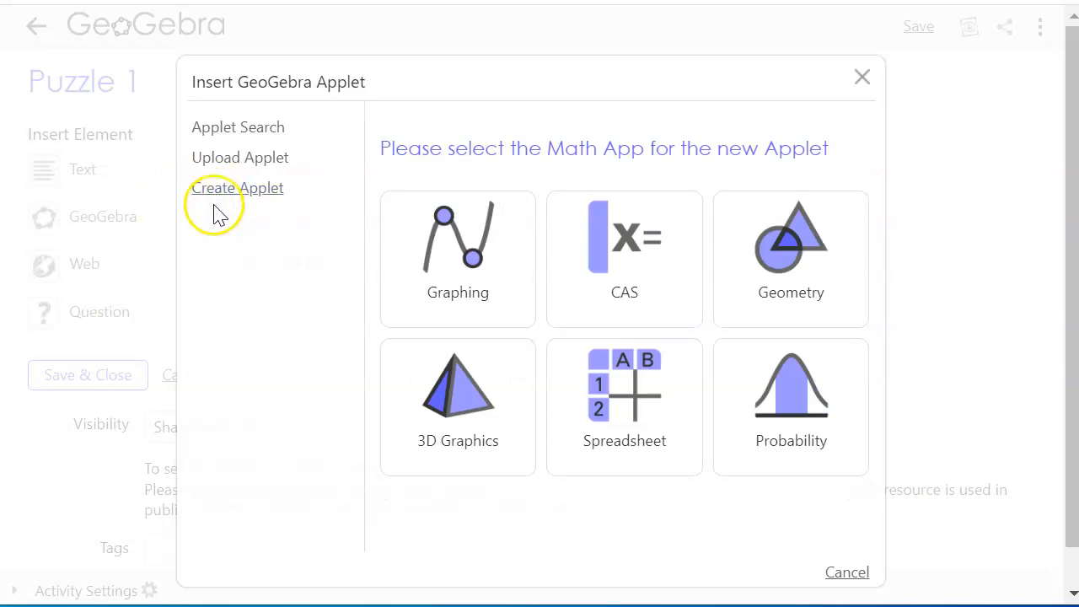
left_click(806, 271)
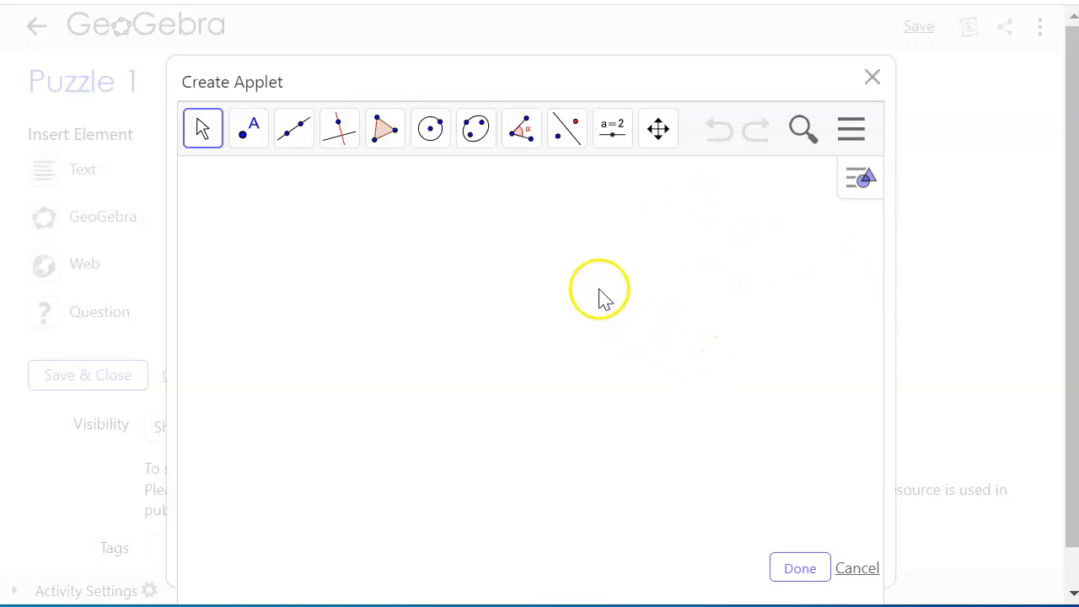
Open the applet's toolbar customization and remove every tool from the toolbar.
left_click(853, 131)
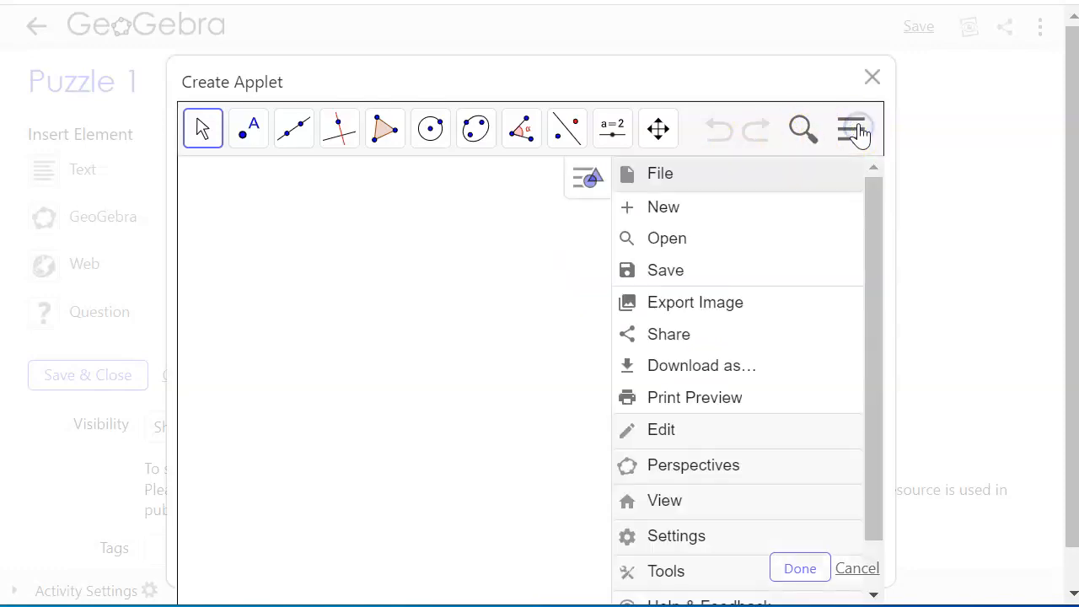
scroll(775, 262, "down", 1)
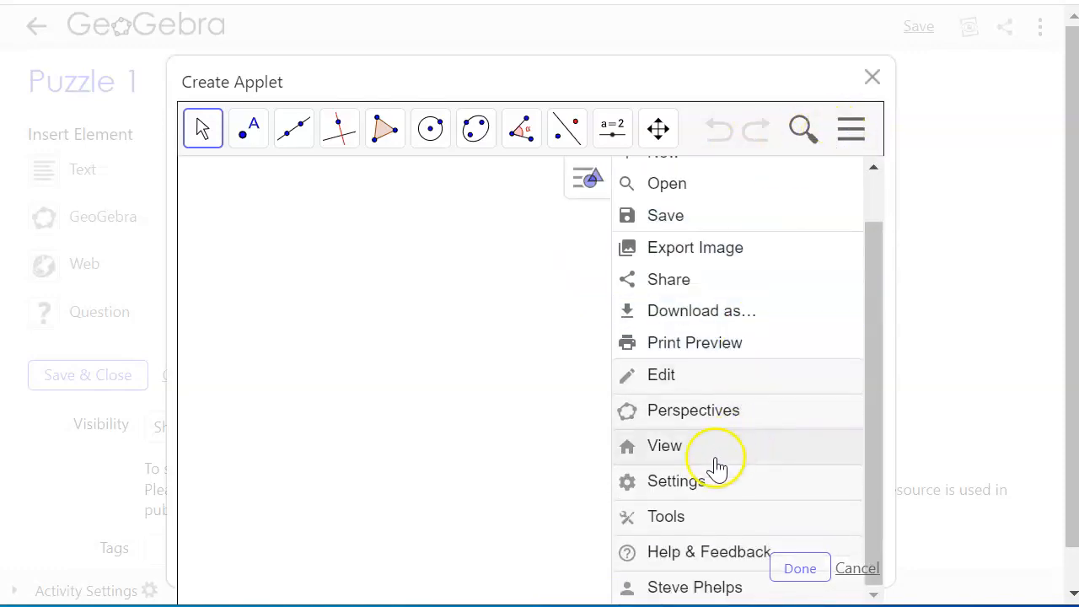
left_click(665, 521)
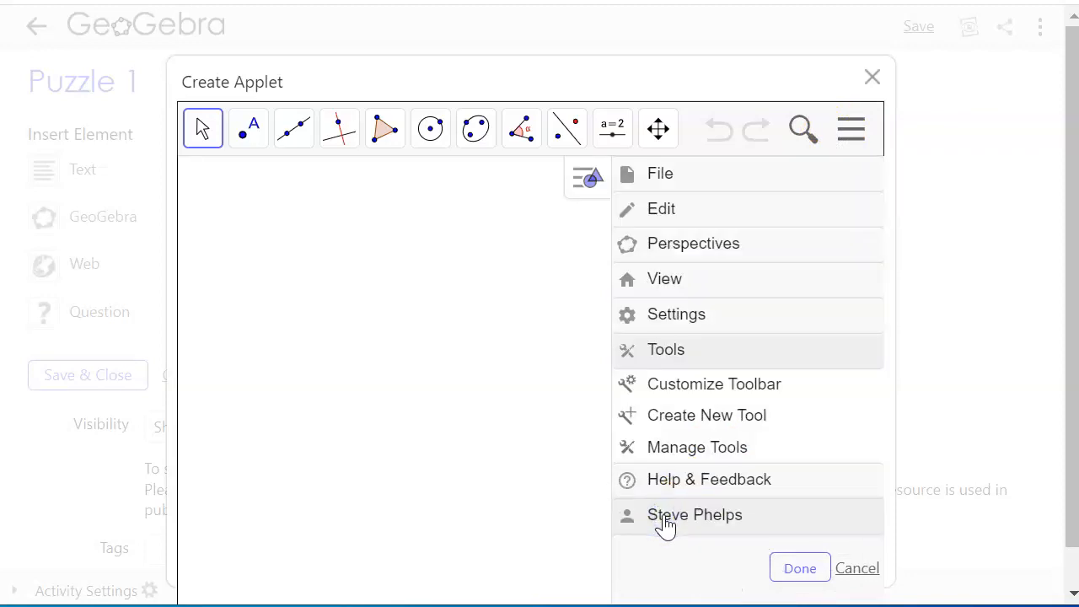
left_click(680, 387)
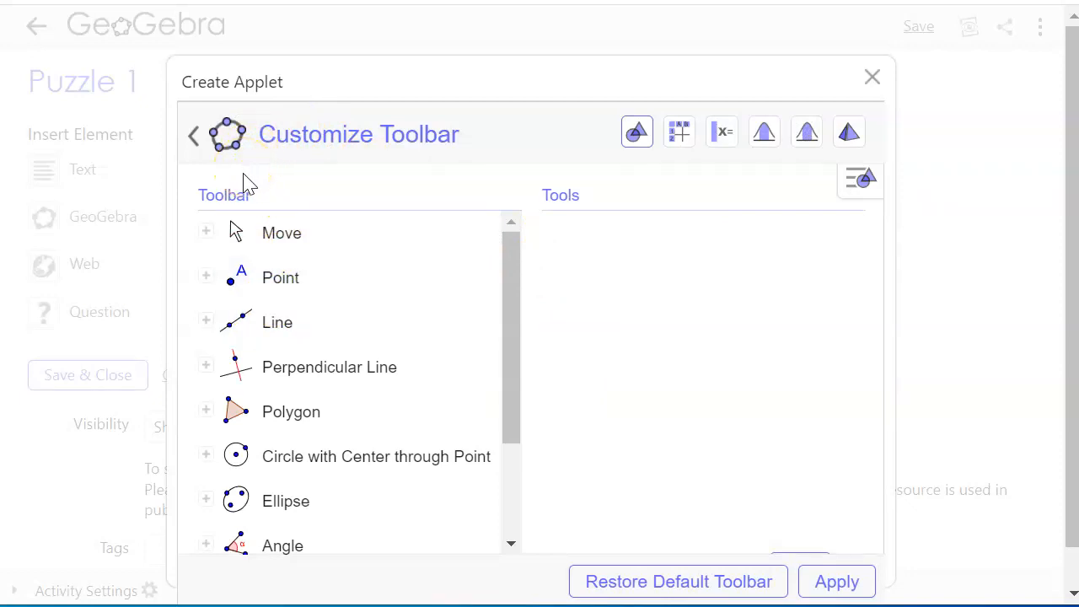
left_click(228, 229)
left_click_drag(257, 236, 585, 233)
left_click_drag(337, 243, 552, 257)
left_click(289, 245)
left_click_drag(288, 245, 539, 250)
left_click_drag(342, 238, 595, 264)
left_click_drag(339, 255, 583, 289)
left_click_drag(354, 237, 618, 283)
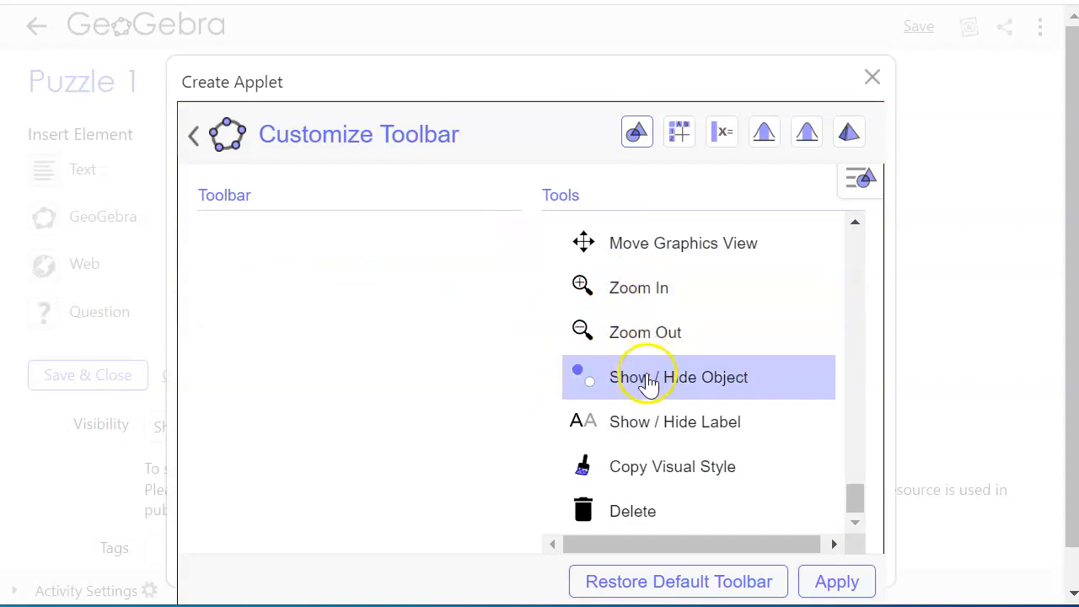
Add the Move and Point tools to the empty toolbar as separate entries.
scroll(647, 381, "up", 15)
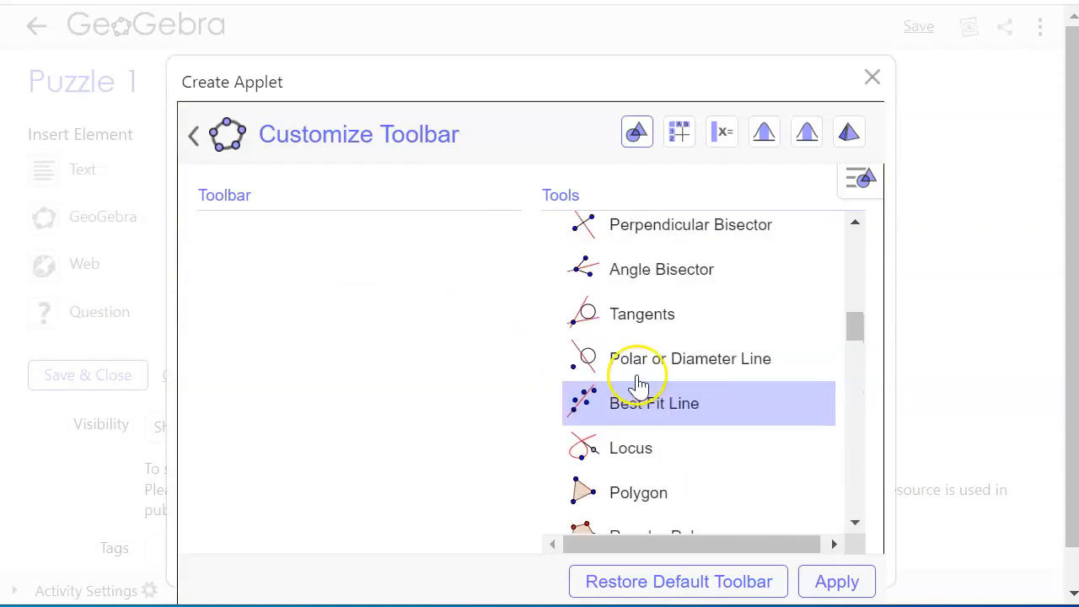
scroll(638, 381, "up", 10)
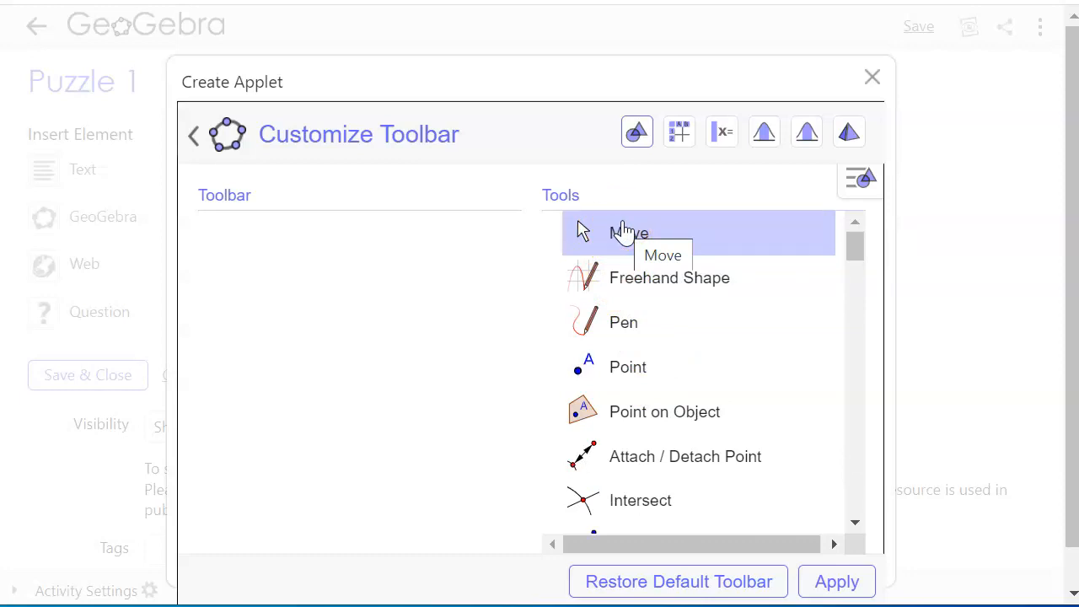
left_click_drag(623, 229, 214, 245)
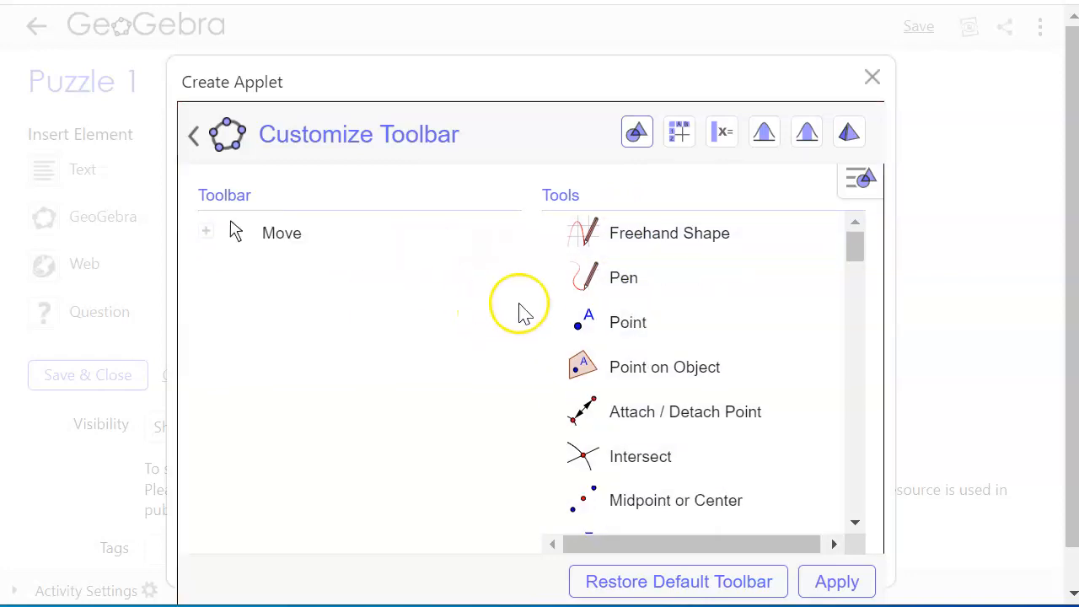
left_click_drag(600, 327, 201, 282)
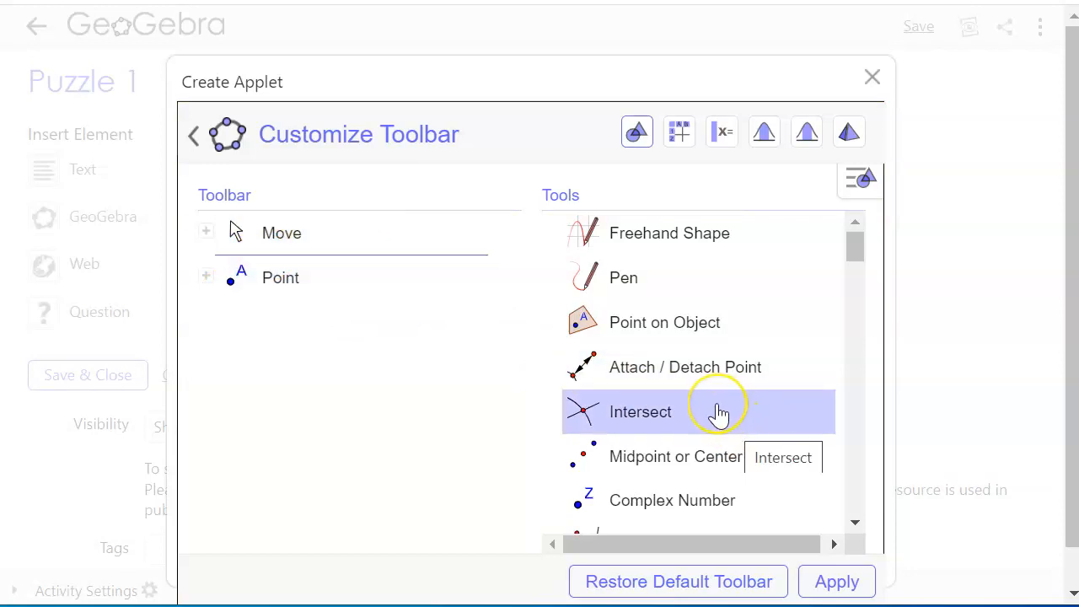
Add the Line and Perpendicular Line tools to the custom toolbar below Point.
scroll(708, 409, "down", 2)
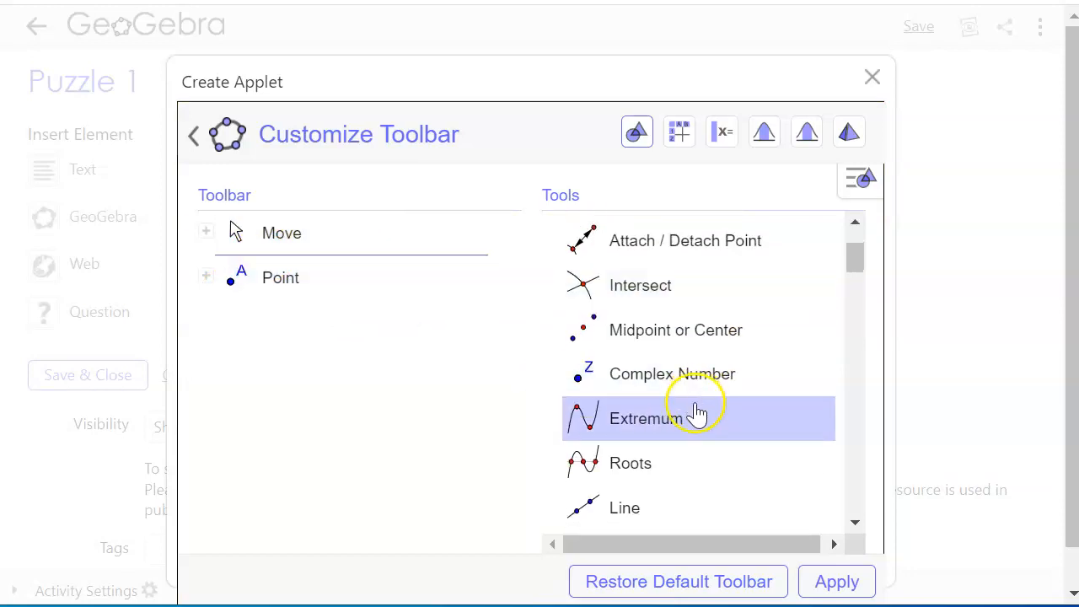
scroll(699, 409, "down", 2)
left_click_drag(602, 381, 208, 338)
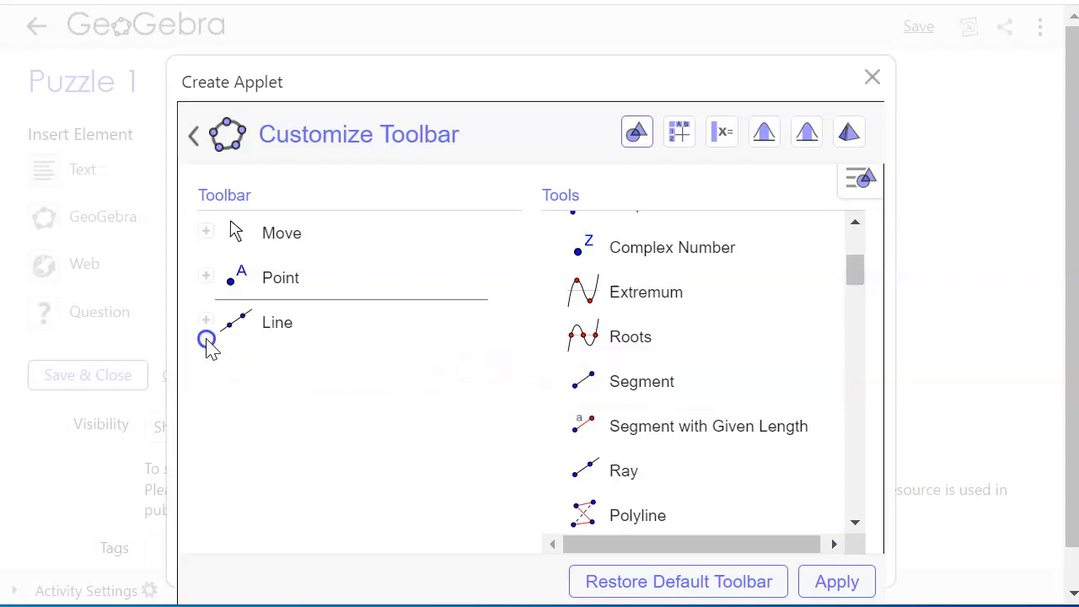
left_click(274, 462)
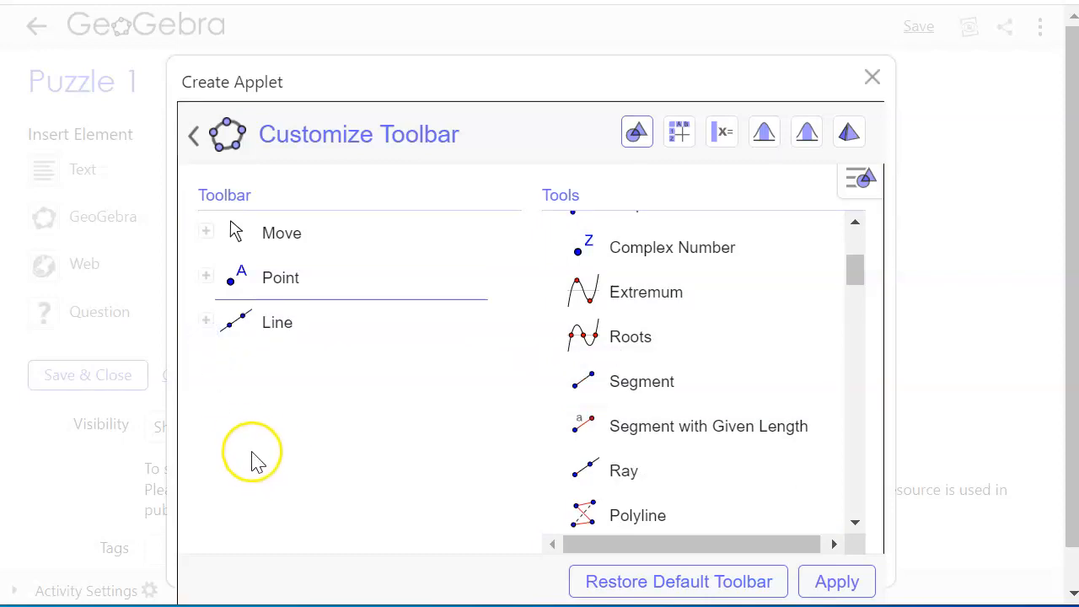
scroll(721, 389, "down", 5)
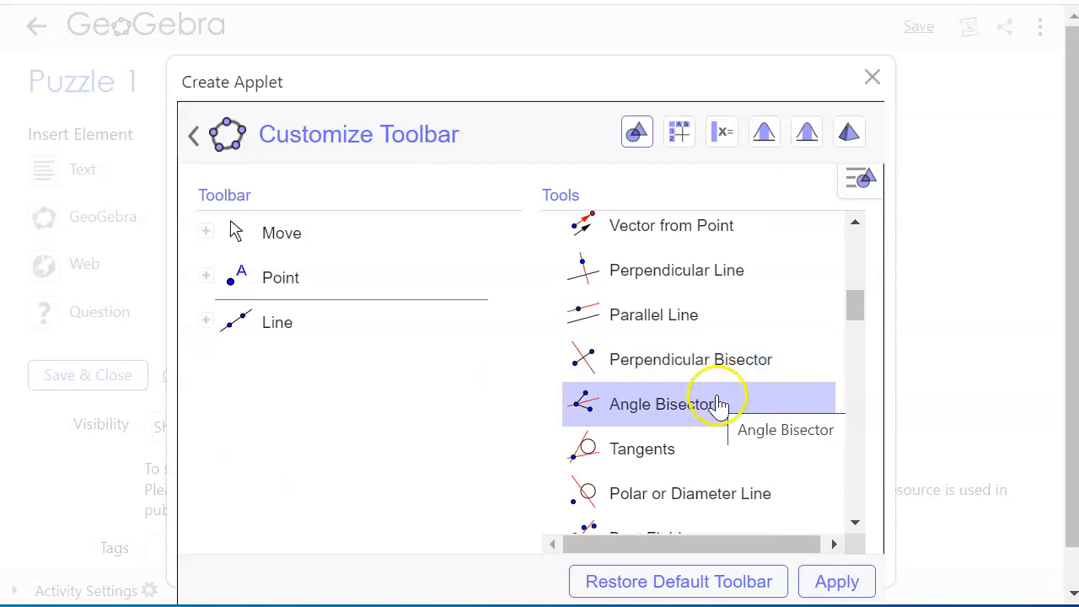
left_click_drag(623, 277, 207, 378)
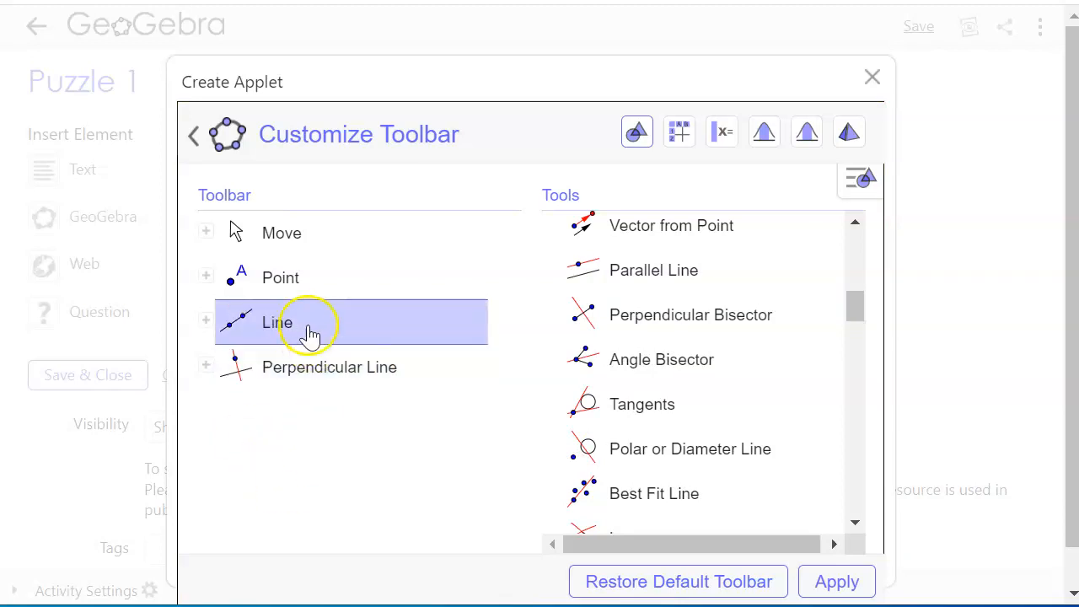
Add the Move Graphics View and Delete tools below Perpendicular Line and apply the customized toolbar.
scroll(675, 341, "down", 15)
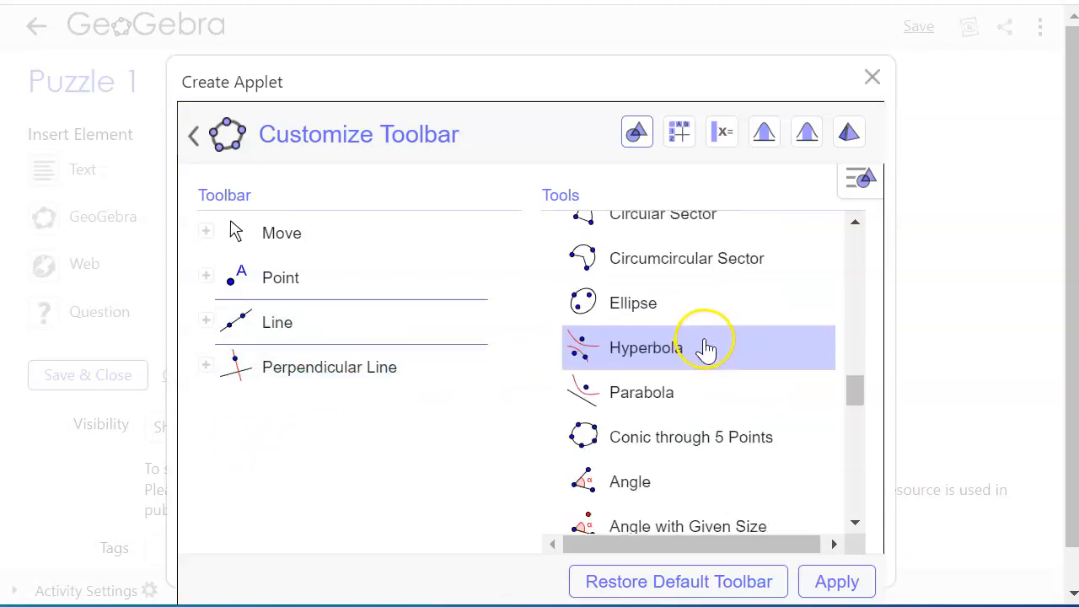
scroll(712, 344, "down", 10)
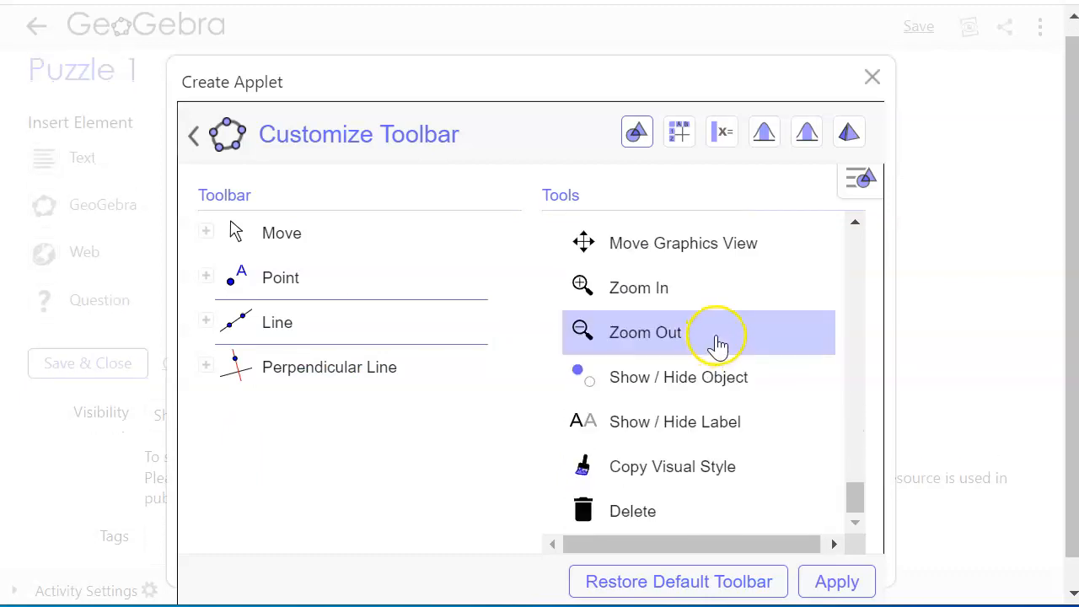
left_click_drag(855, 498, 854, 477)
left_click_drag(628, 413, 211, 417)
left_click(699, 409)
scroll(700, 409, "down", 3)
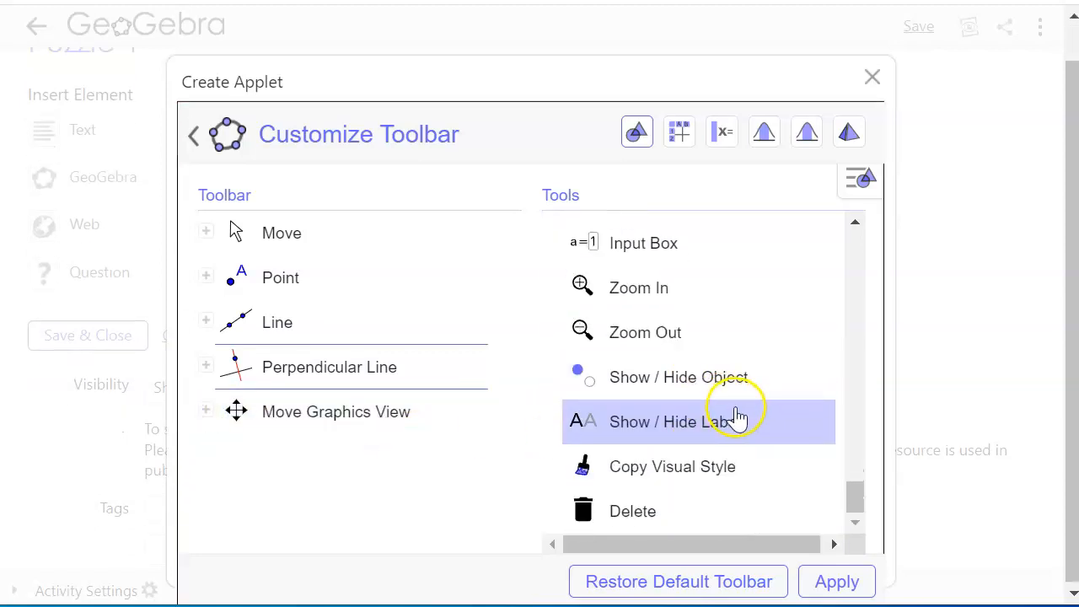
left_click_drag(616, 518, 215, 459)
left_click_drag(580, 515, 216, 493)
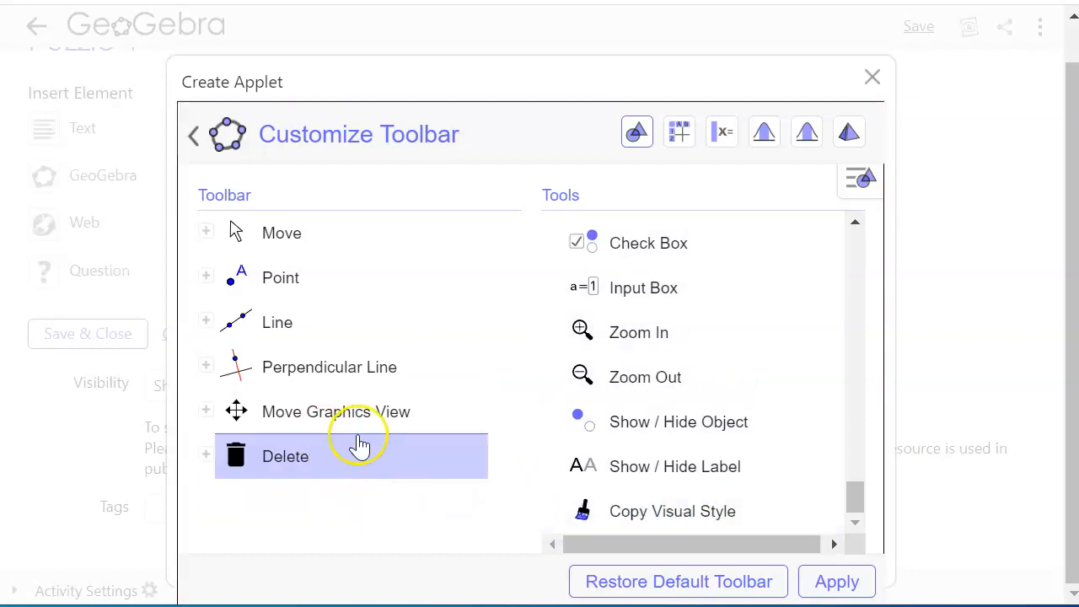
left_click(843, 582)
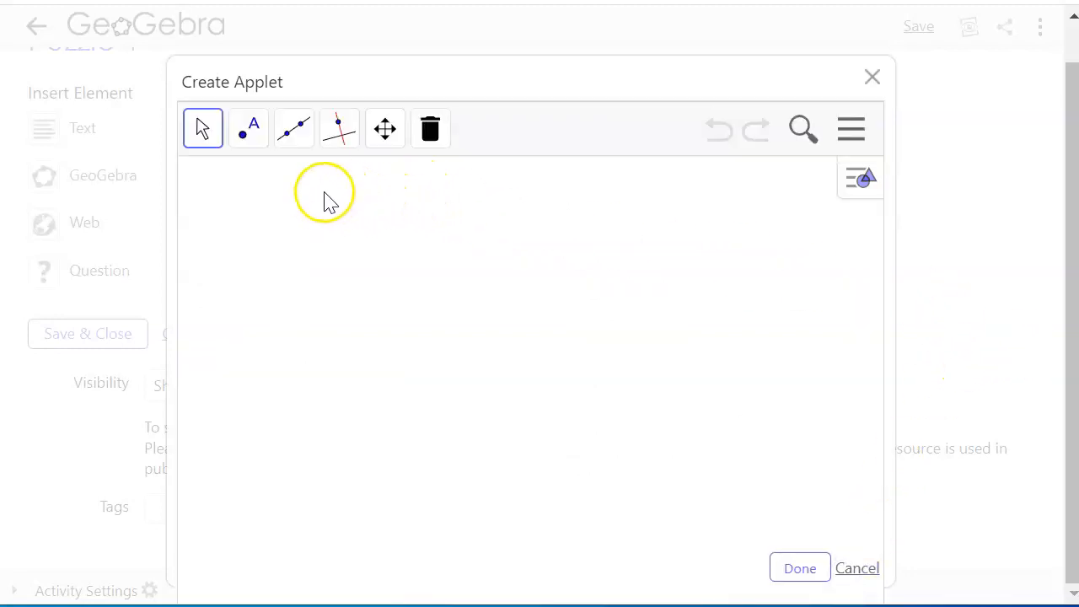
Draw a gently rising line through two new points, place a free point above it, and finish creating the applet.
left_click(294, 141)
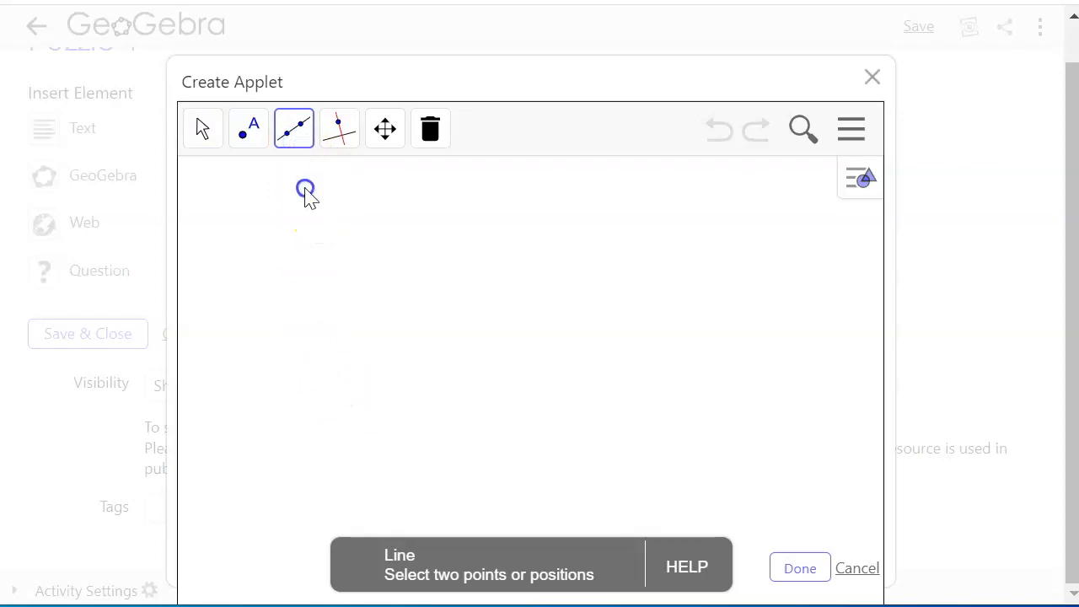
left_click(322, 489)
left_click(755, 424)
left_click(244, 133)
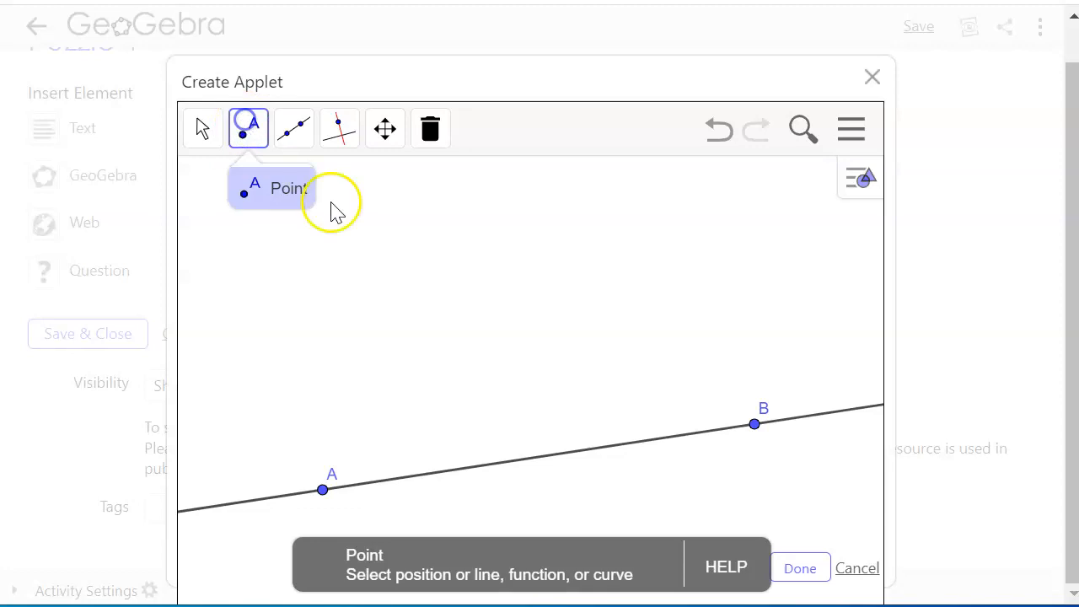
left_click(386, 258)
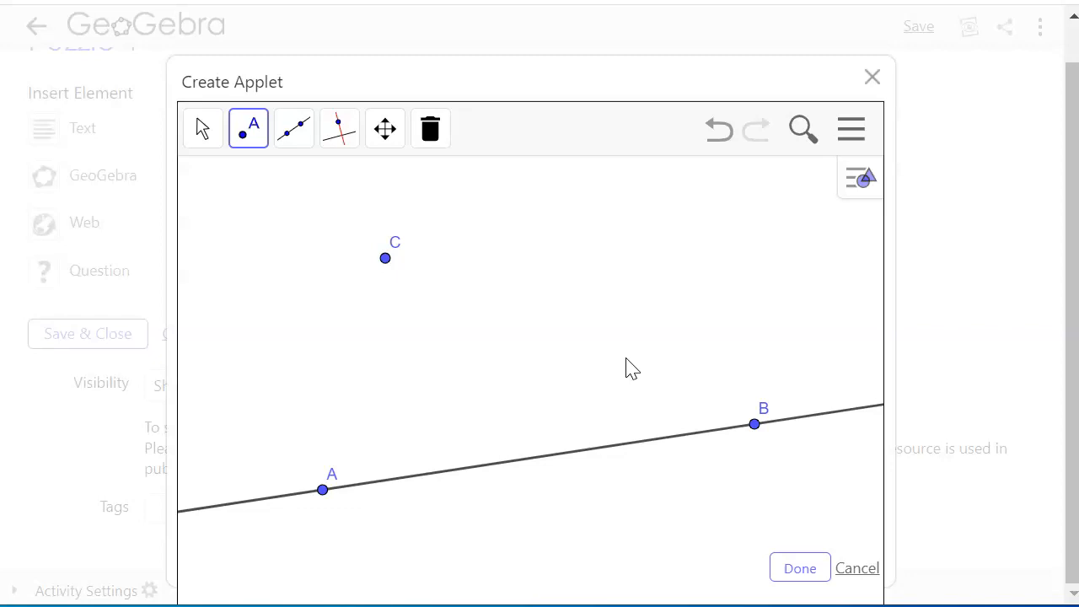
left_click(800, 570)
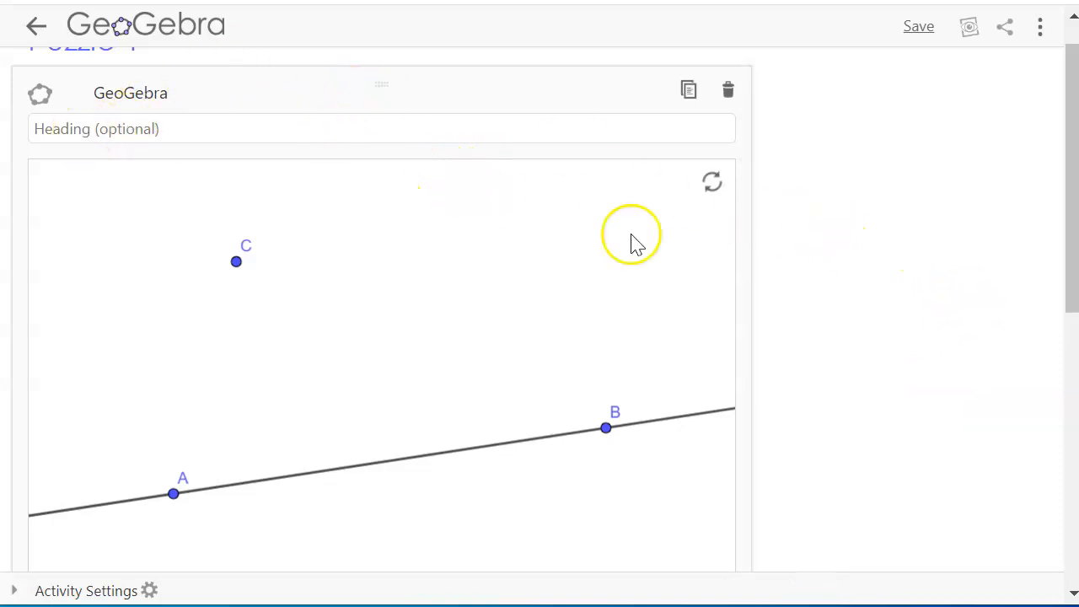
Enable Show Toolbar in the applet's advanced settings and finish editing the applet element.
scroll(871, 284, "down", 2)
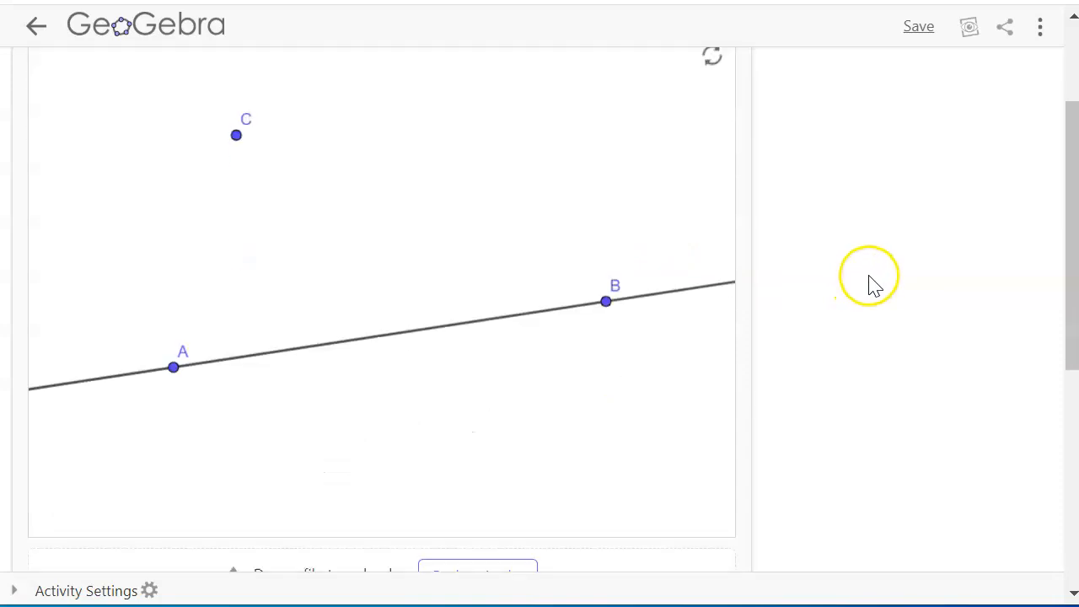
scroll(871, 284, "down", 4)
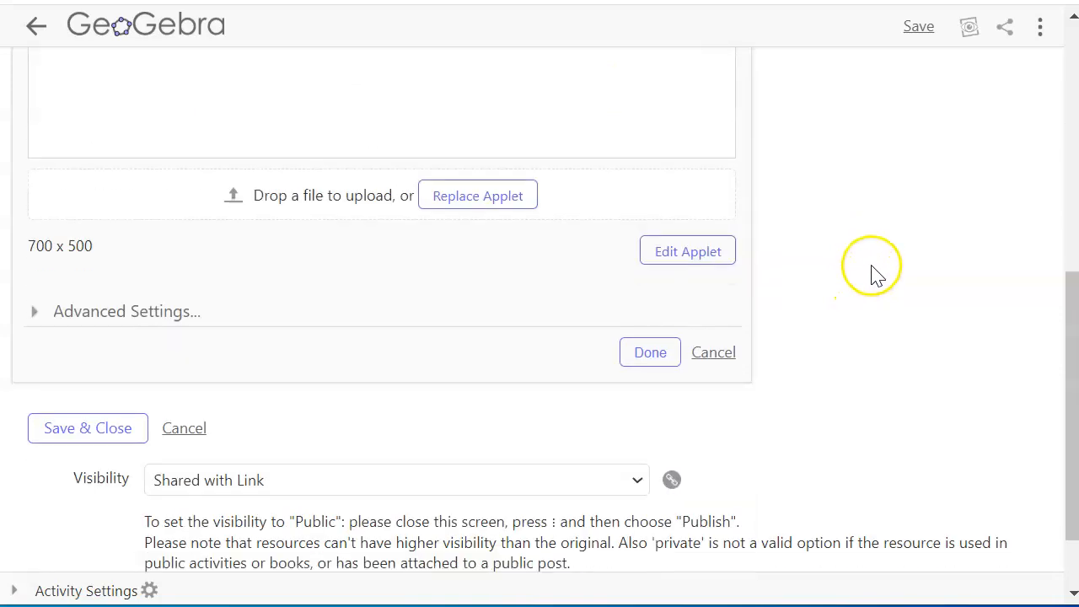
left_click(34, 313)
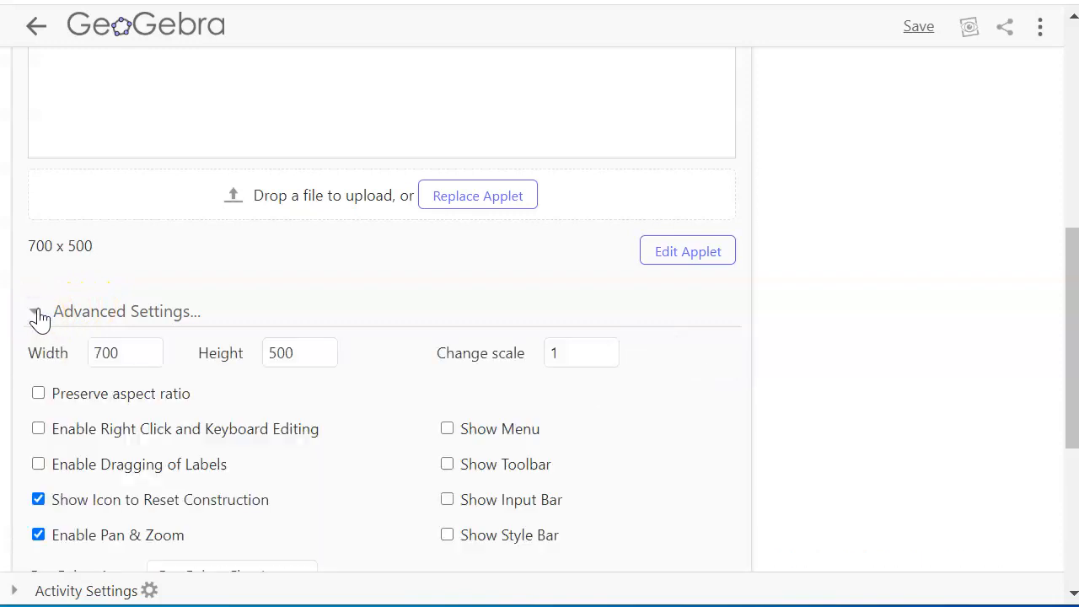
scroll(44, 318, "down", 2)
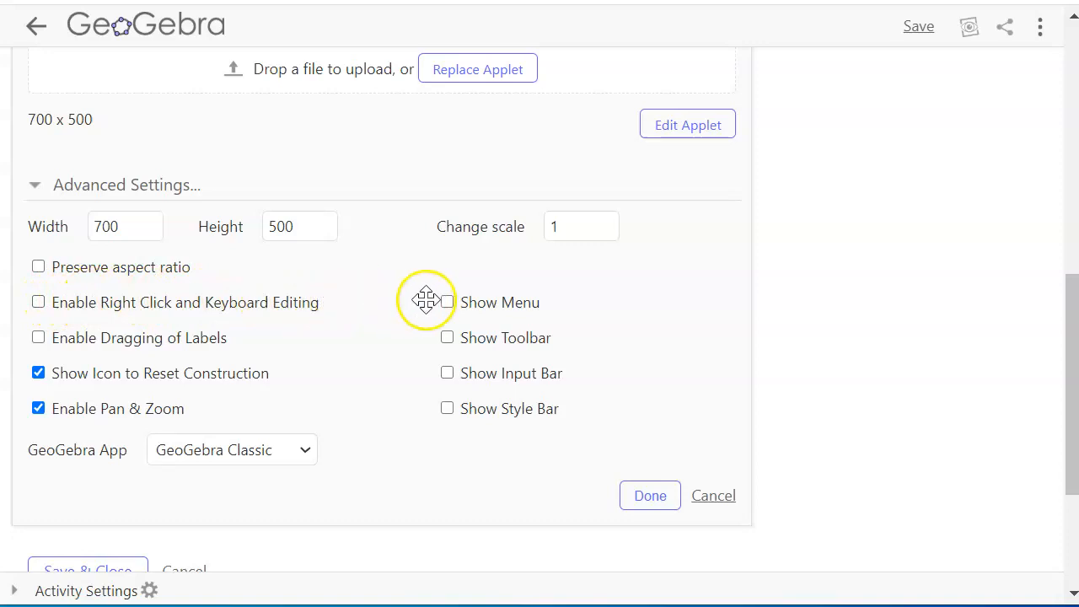
left_click(447, 338)
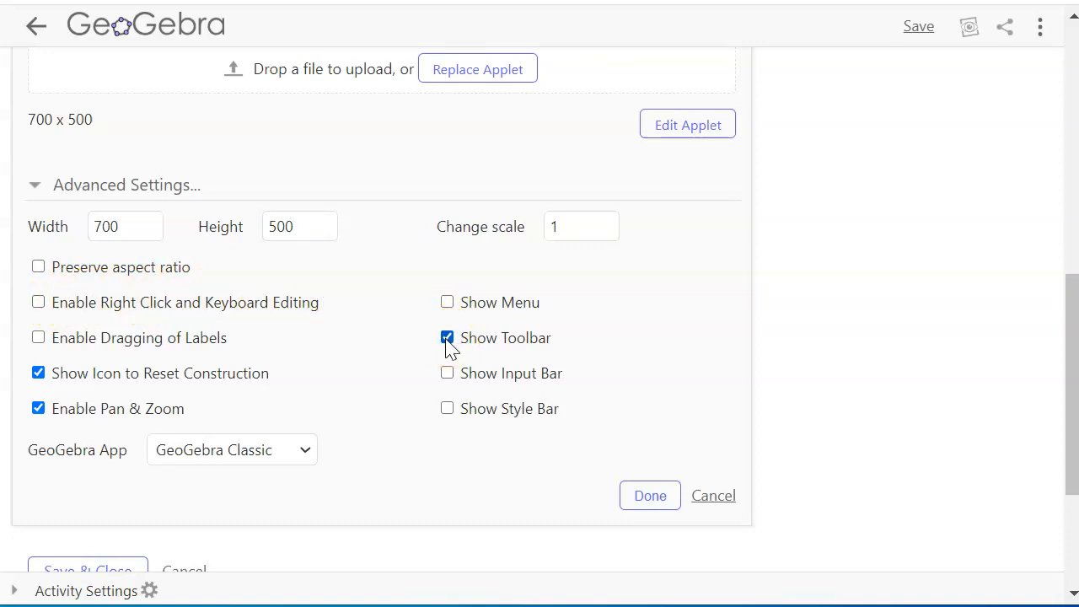
left_click(441, 337)
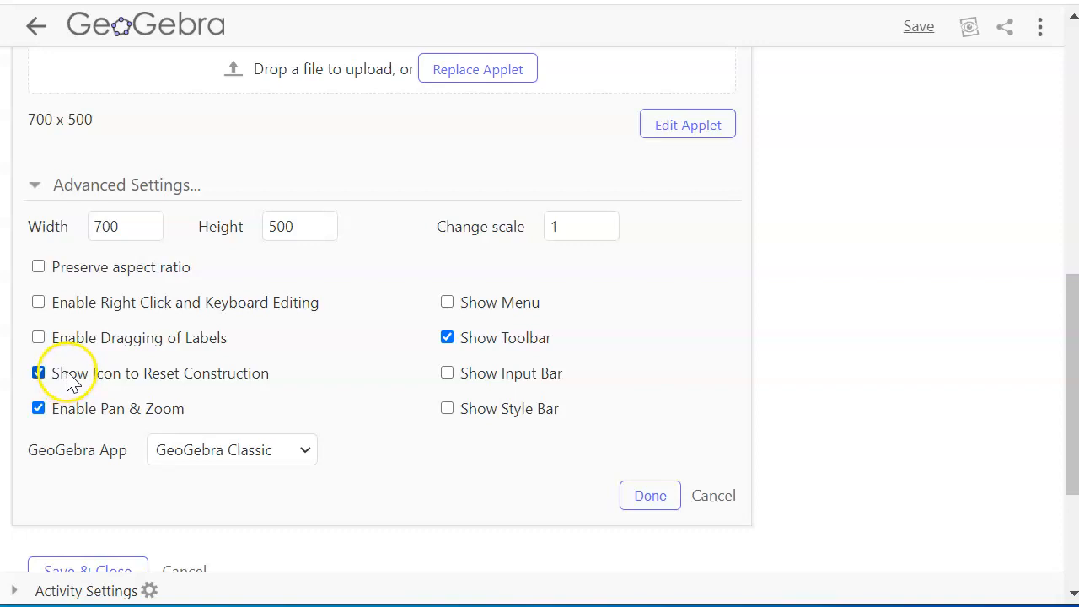
left_click(648, 498)
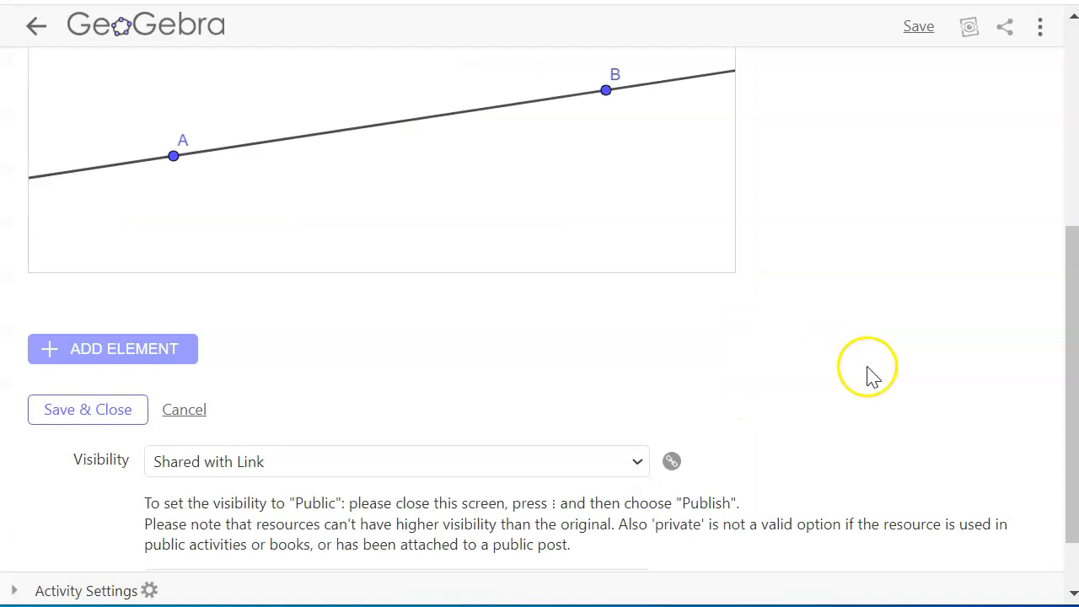
Add a text element below the applet reading "Construct a line through A parallel to line AB".
scroll(868, 373, "down", 3)
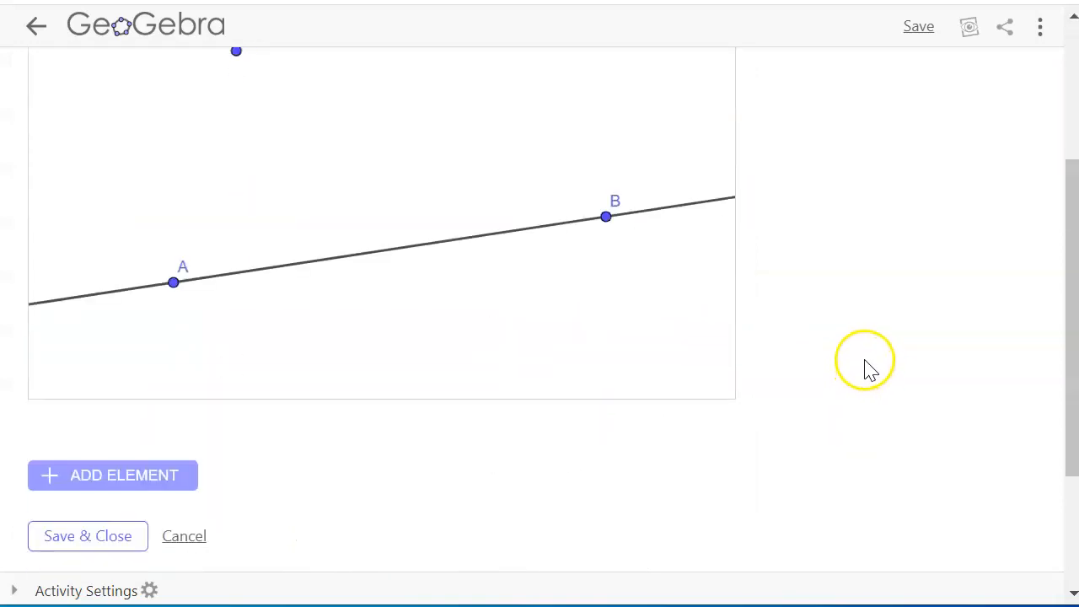
left_click(86, 482)
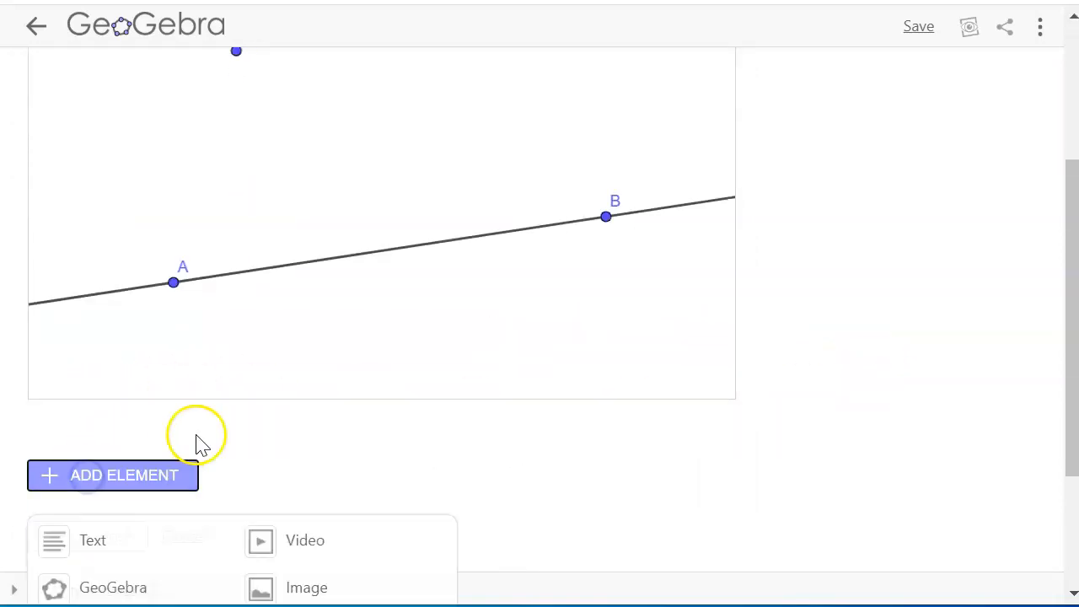
left_click(100, 418)
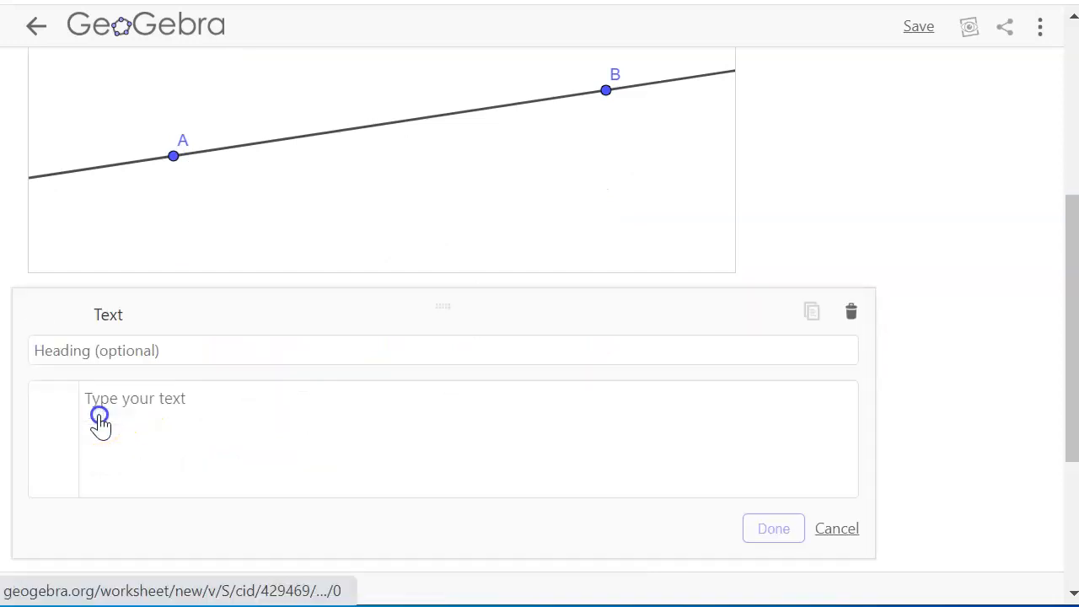
left_click(154, 402)
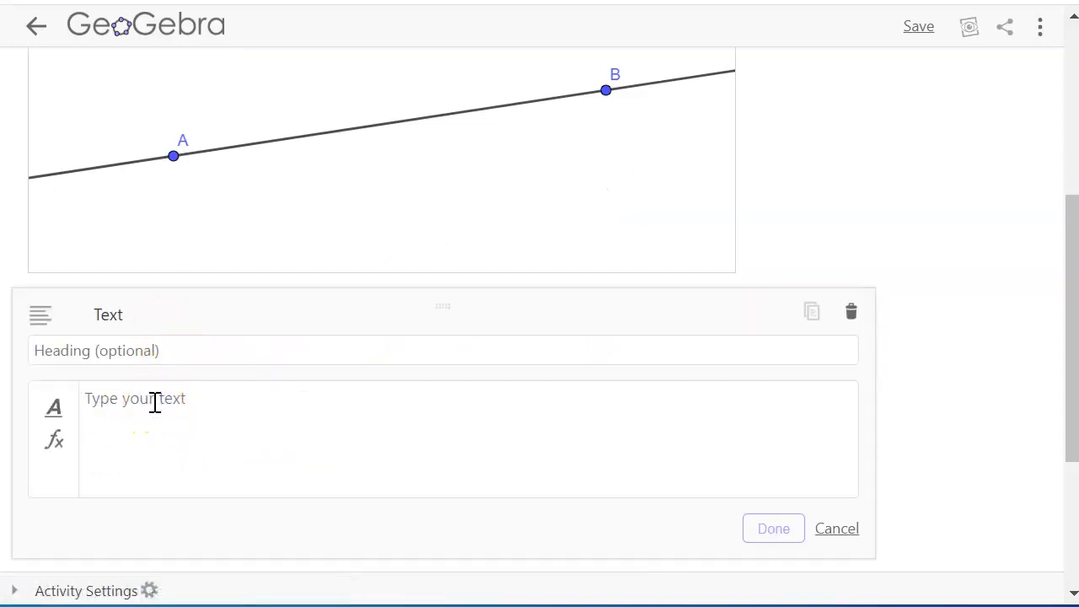
type("COn")
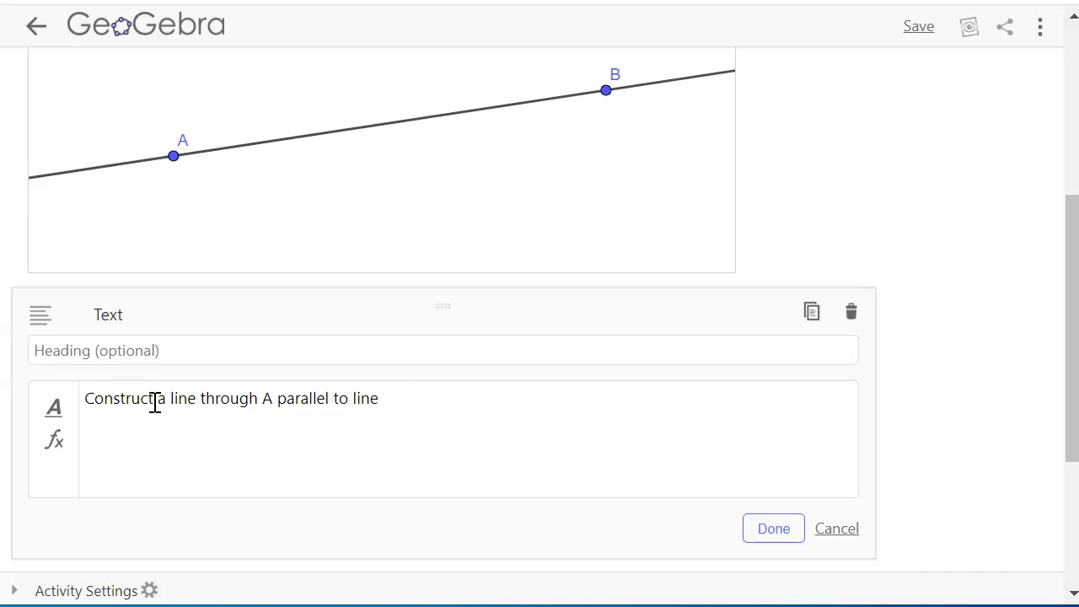
Correct the instruction to read "Construct a line through C parallel to line AB".
left_click(276, 401)
key("BackSpace")
left_click(280, 401)
type("C")
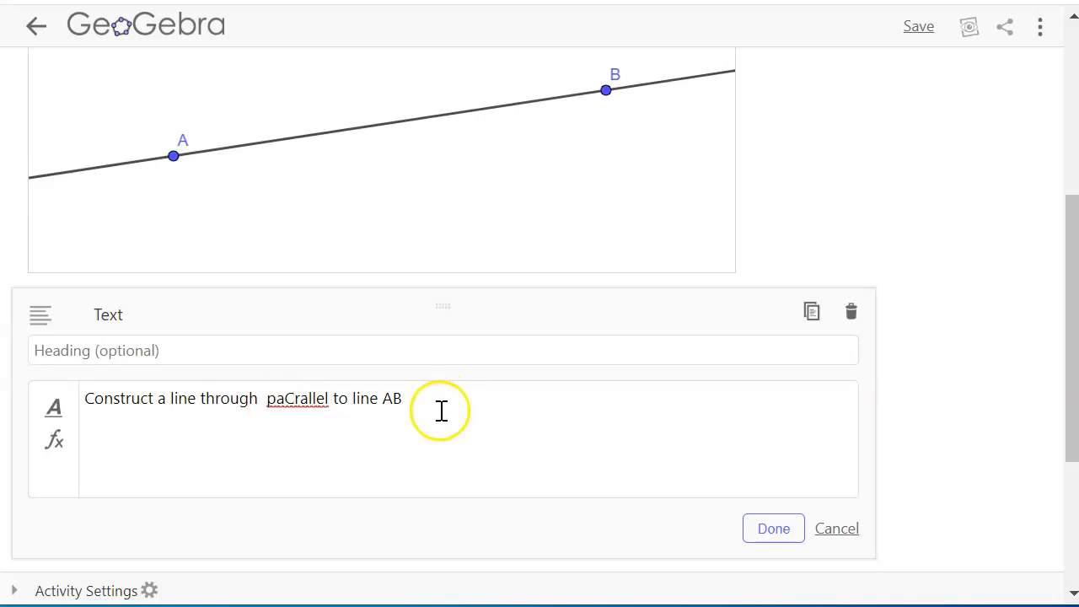
left_click(462, 401)
left_click(292, 398)
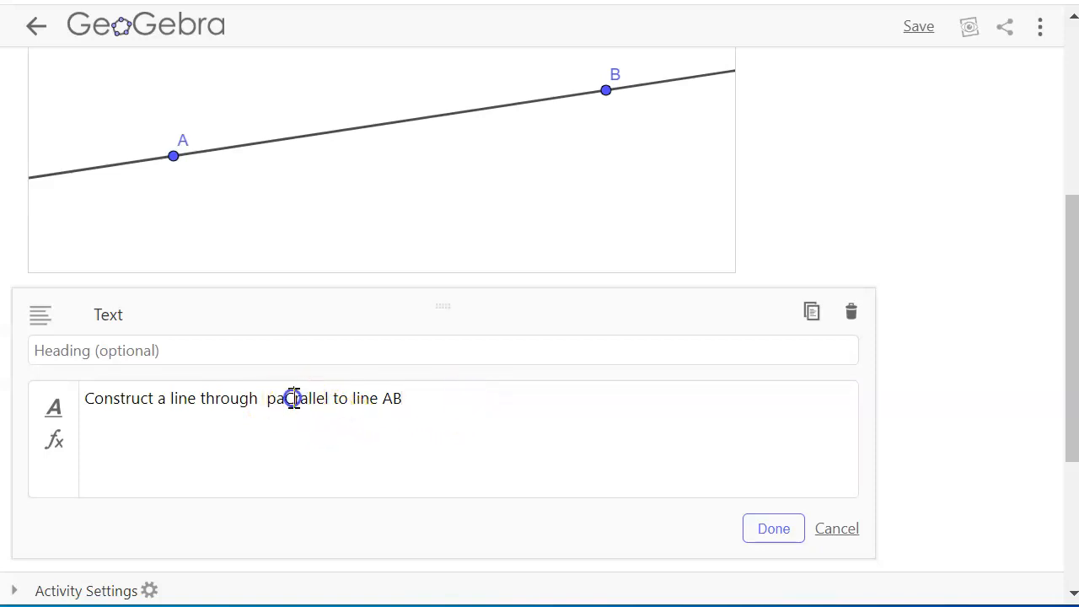
key("BackSpace")
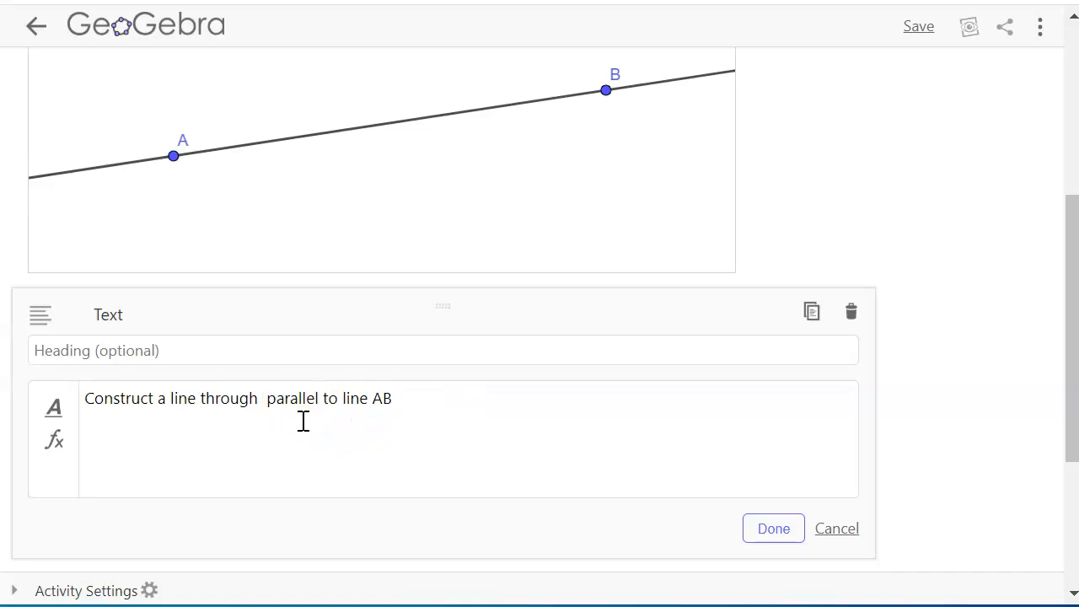
type("C")
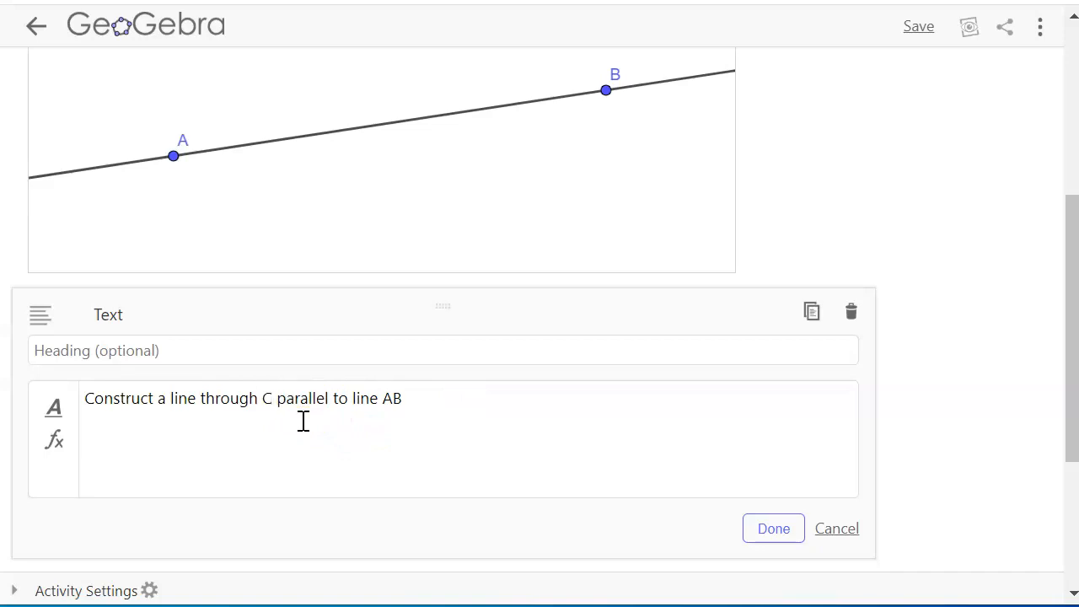
Set the whole instruction's font size to Very big and finish editing the text element.
left_click(50, 412)
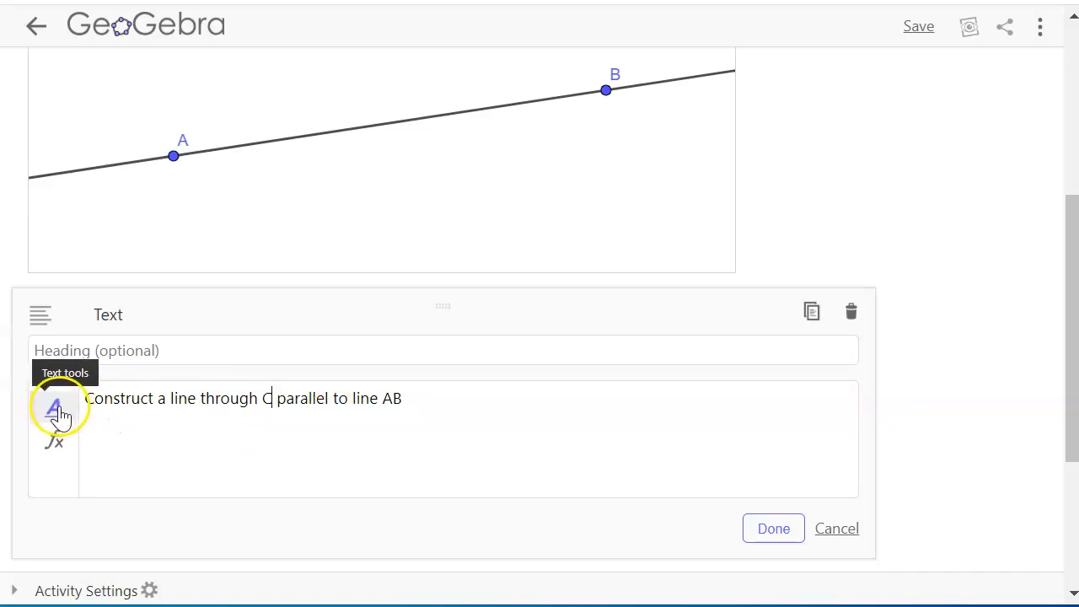
triple_click(130, 399)
left_click(117, 338)
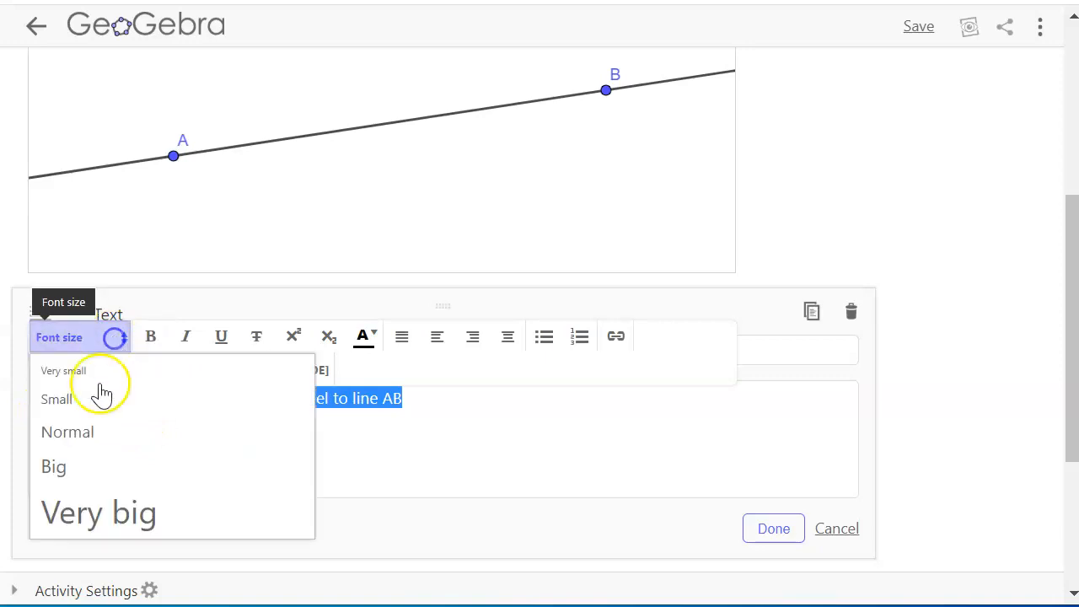
left_click(84, 508)
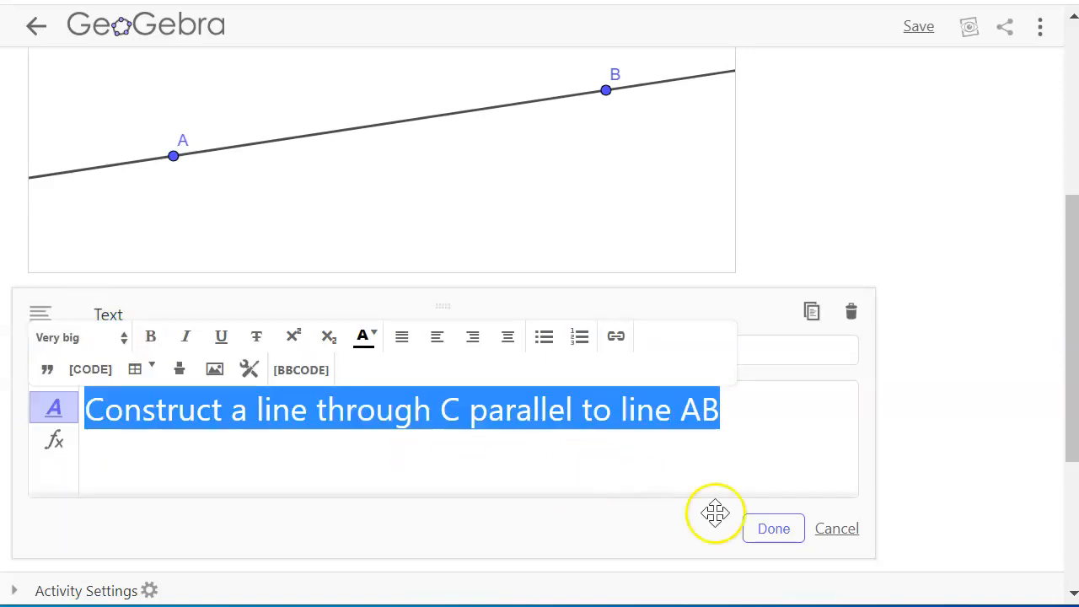
left_click(774, 529)
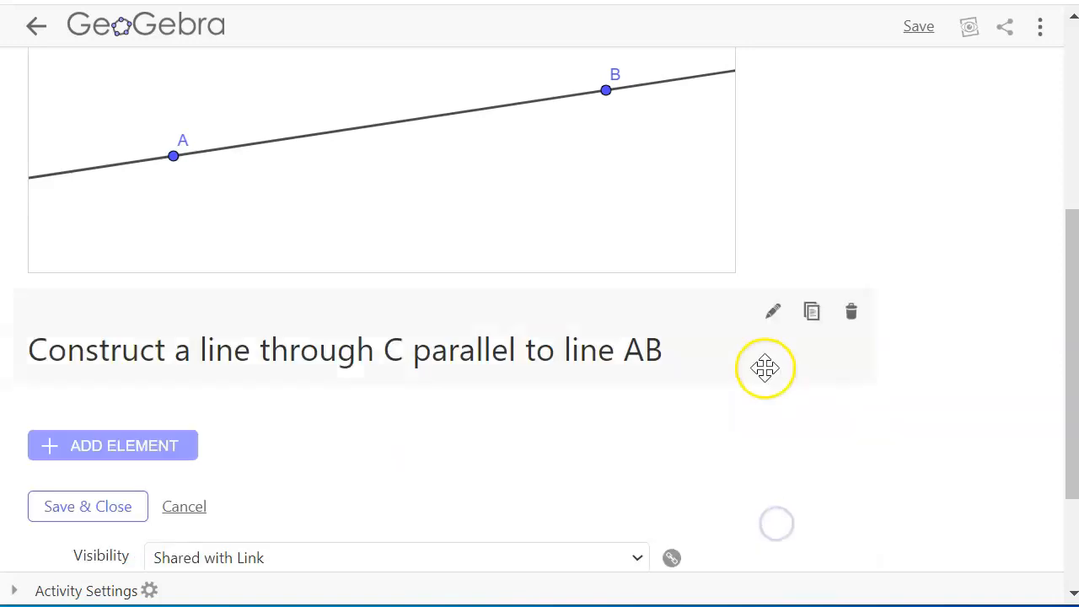
Move the instruction text above the applet, directly under the Puzzle 1 title, and save the activity.
left_click_drag(725, 293, 734, 126)
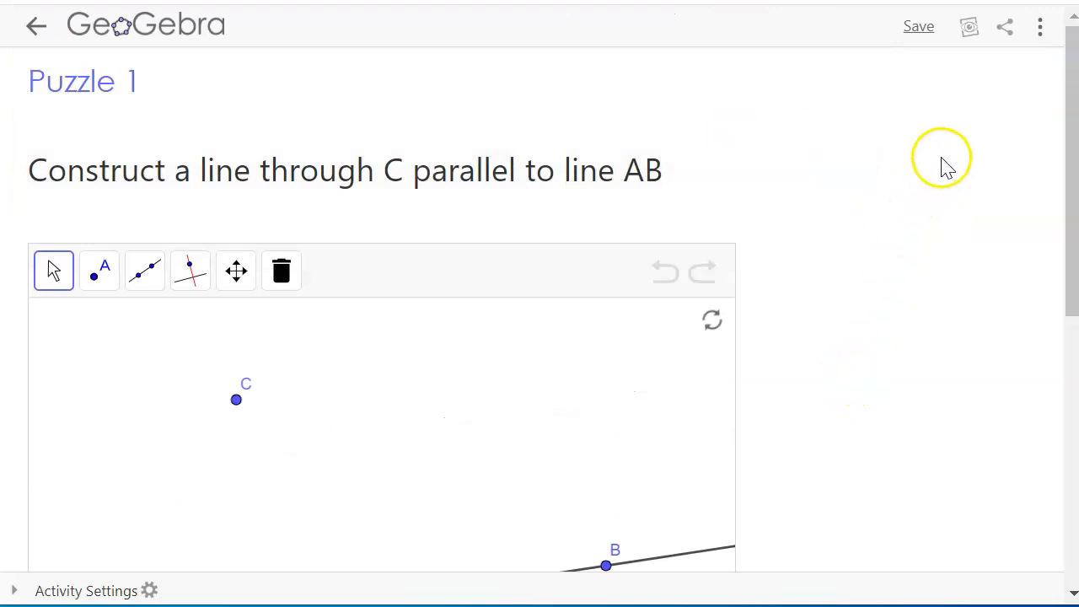
left_click(920, 28)
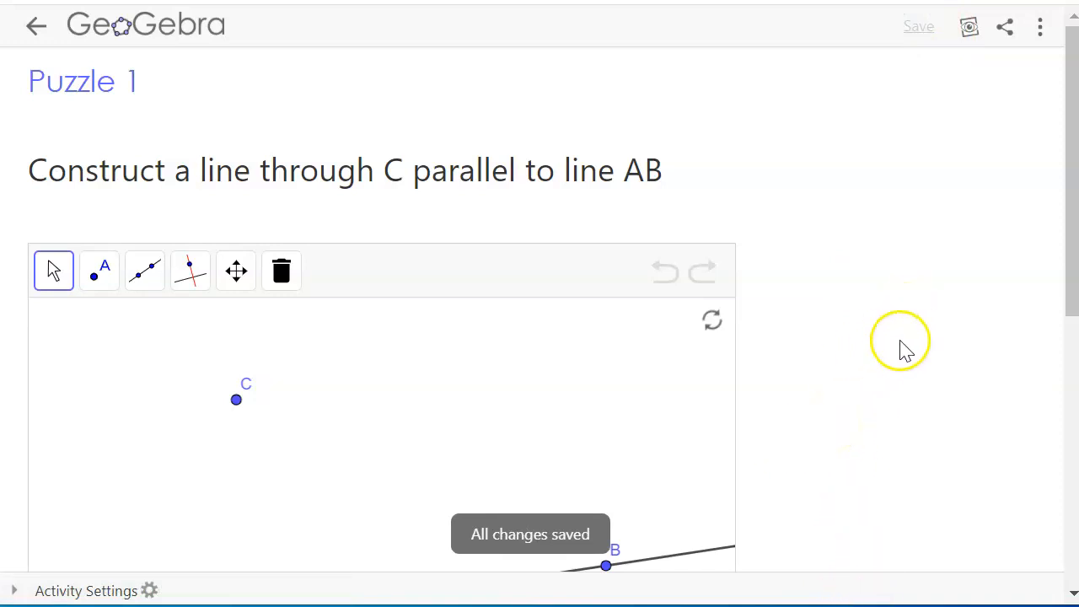
scroll(865, 278, "down", 3)
scroll(865, 279, "up", 3)
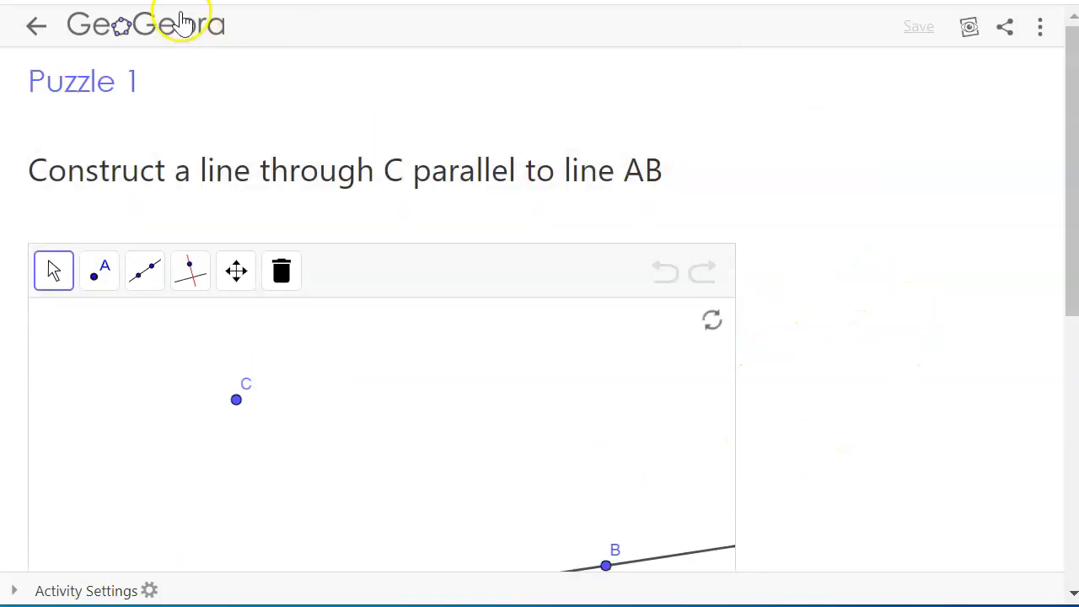
Return to the Parallel Line Puzzles book, view it, and examine the Puzzle 1 page.
left_click(35, 32)
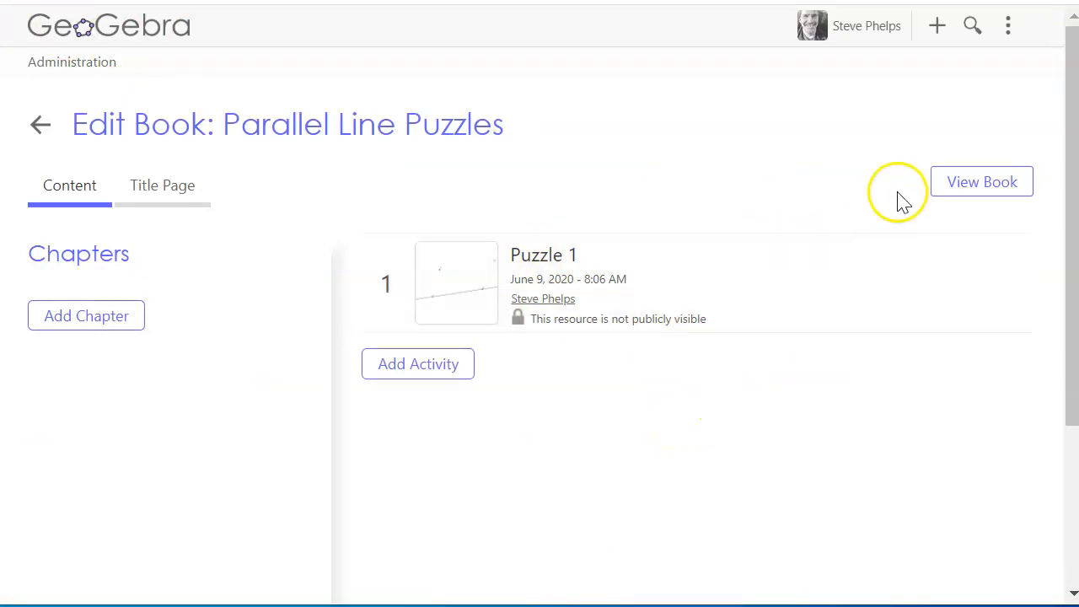
left_click(974, 189)
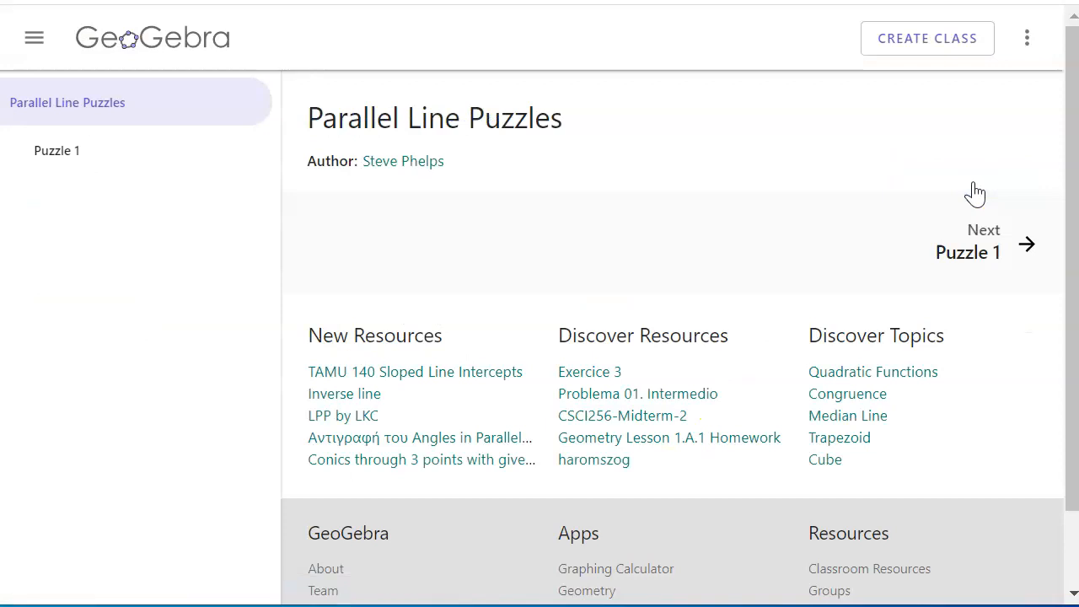
left_click(974, 192)
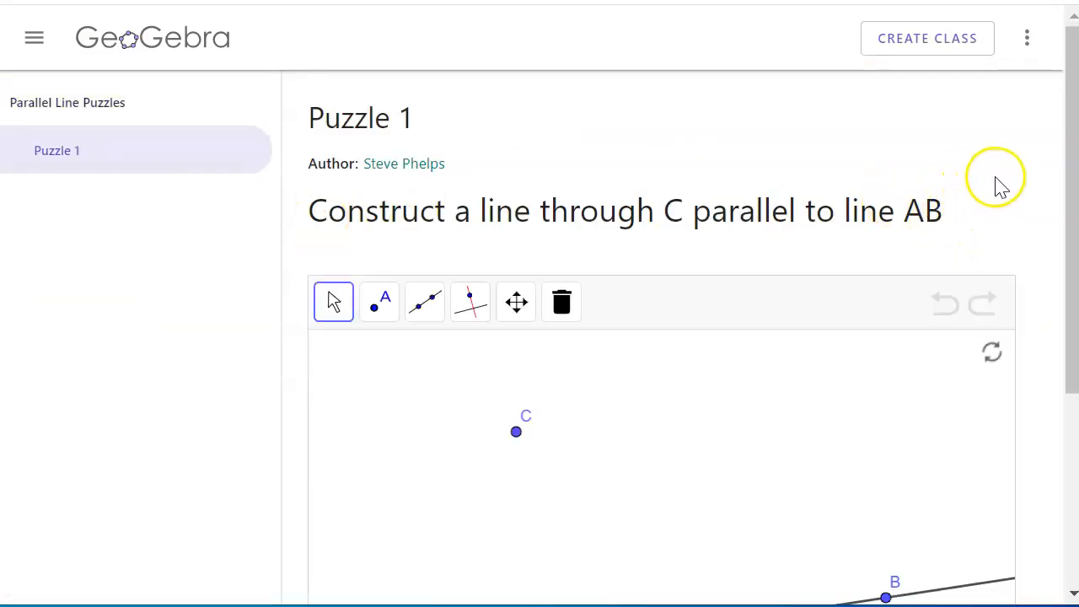
scroll(997, 184, "down", 2)
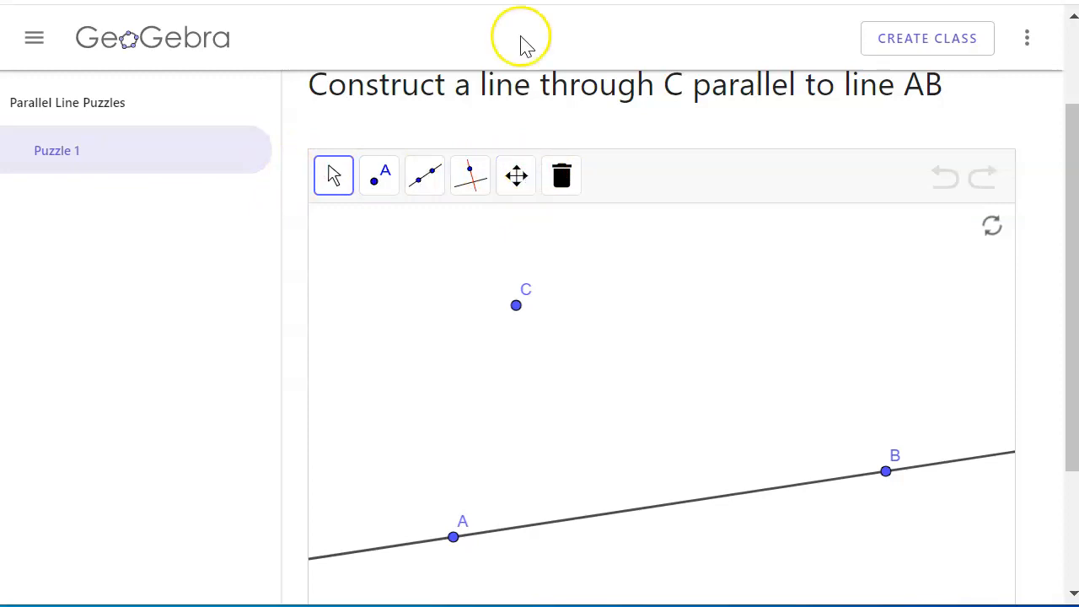
Create a GeoGebra class from the book, keeping the name Parallel Line Puzzles.
scroll(720, 200, "up", 2)
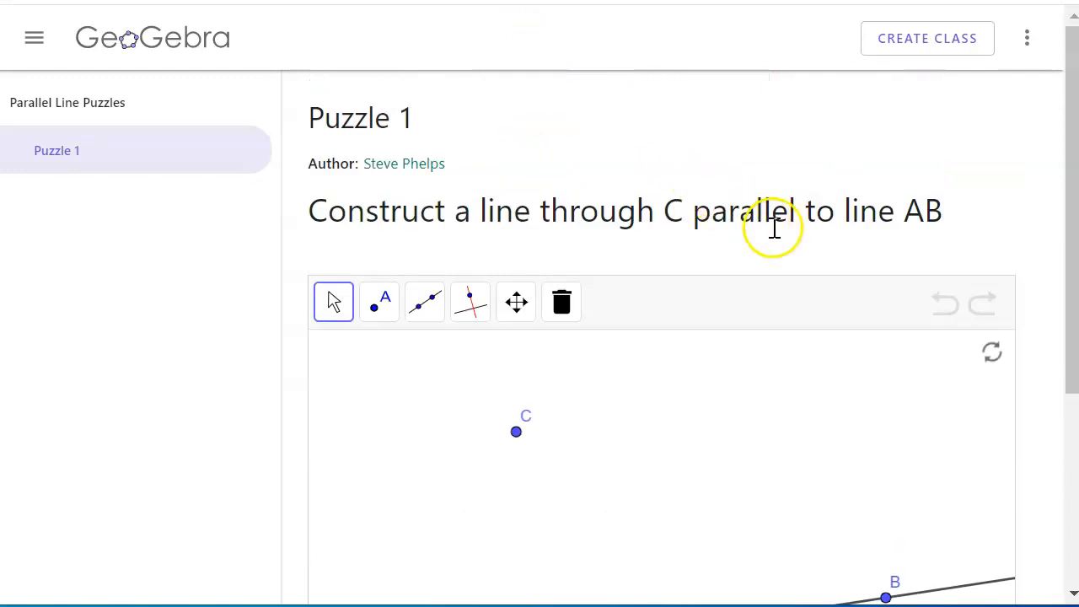
left_click(920, 40)
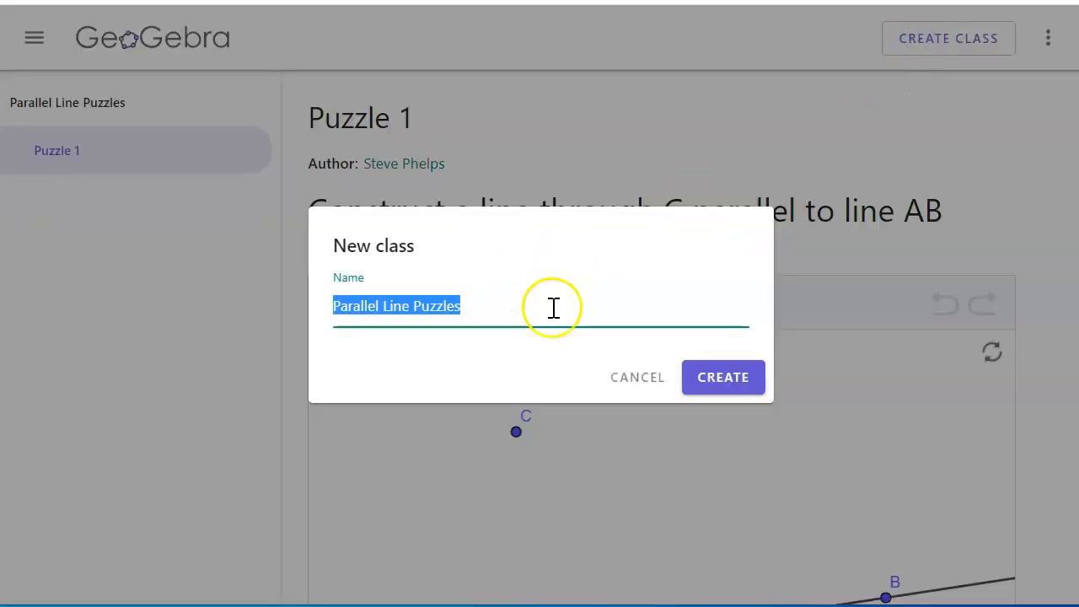
left_click(722, 378)
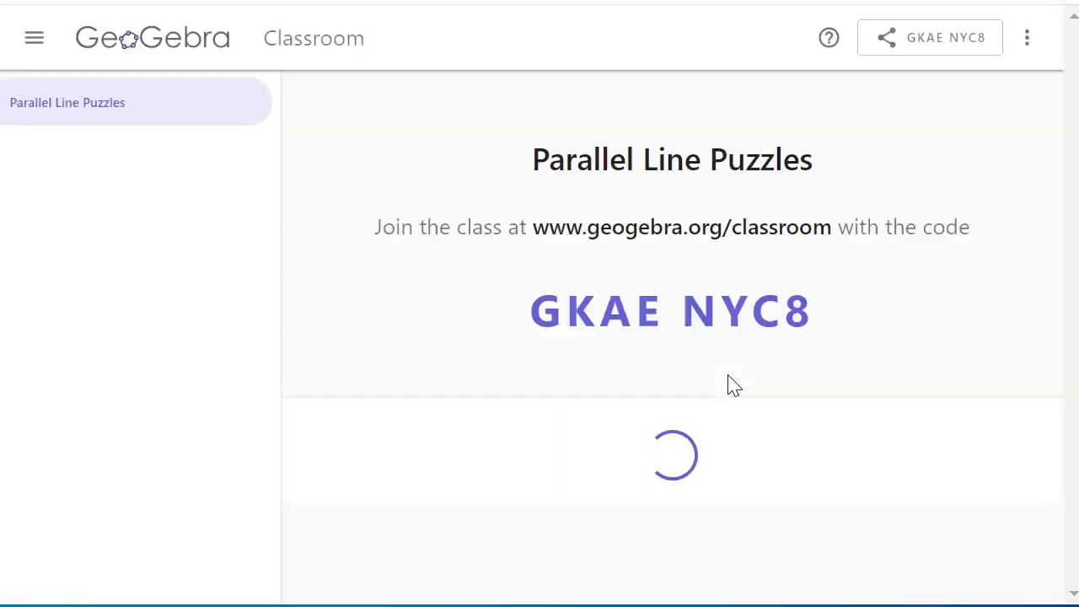